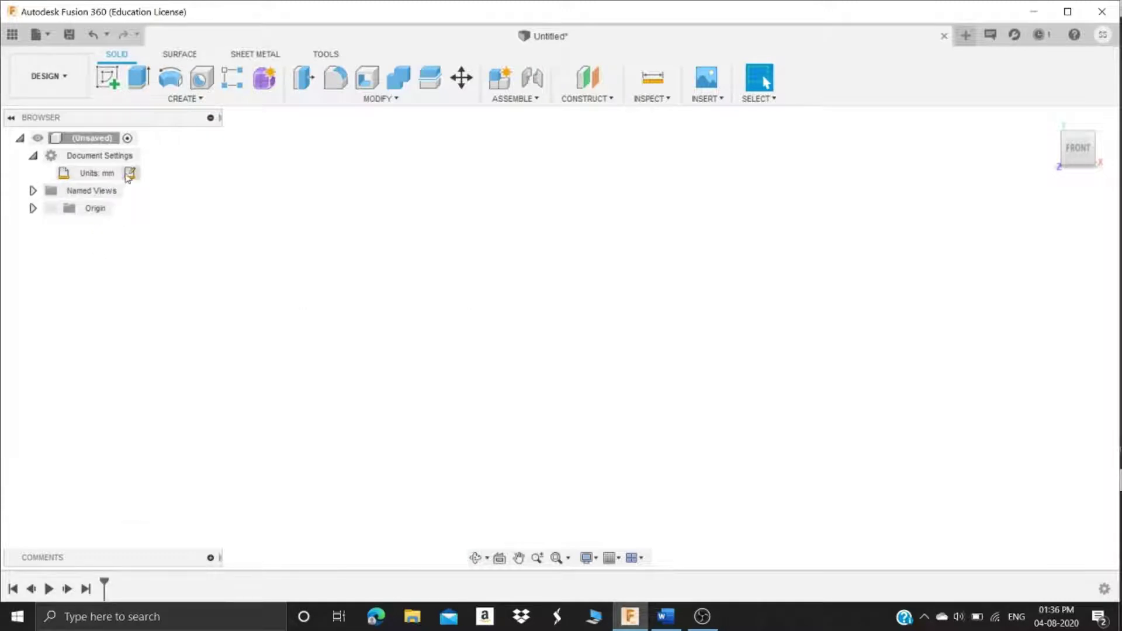
# Change the design's active Unit Type from mm to Centimeter
pyautogui.click(130, 173)
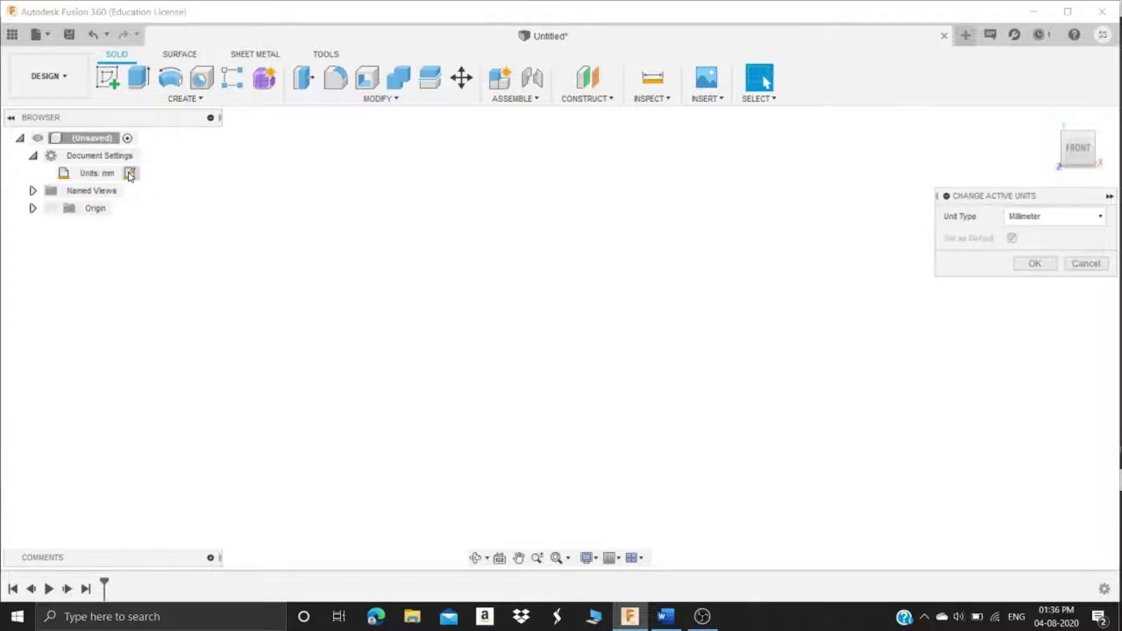
pyautogui.click(1053, 216)
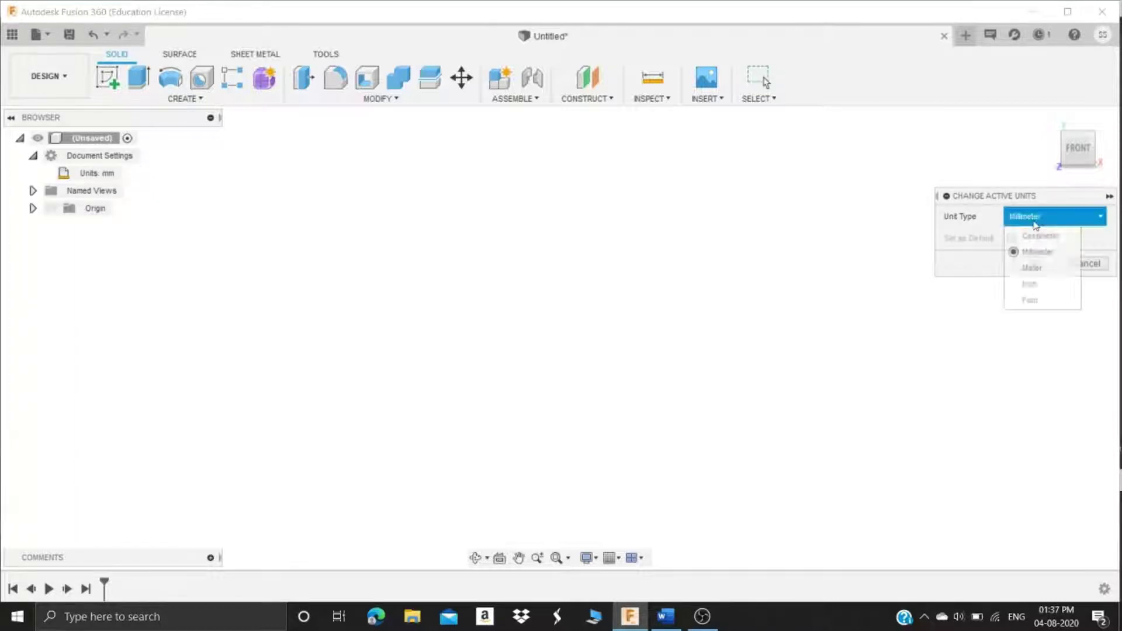
pyautogui.click(1032, 236)
pyautogui.click(1033, 264)
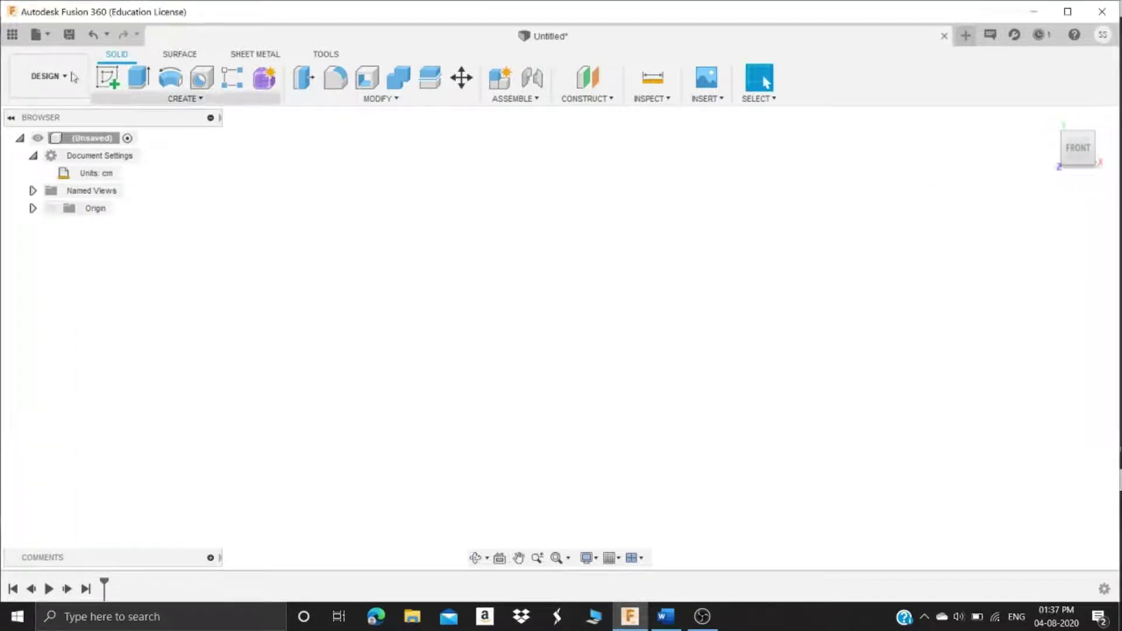
# Sketch a center rectangle from the origin on the front plane
pyautogui.click(108, 85)
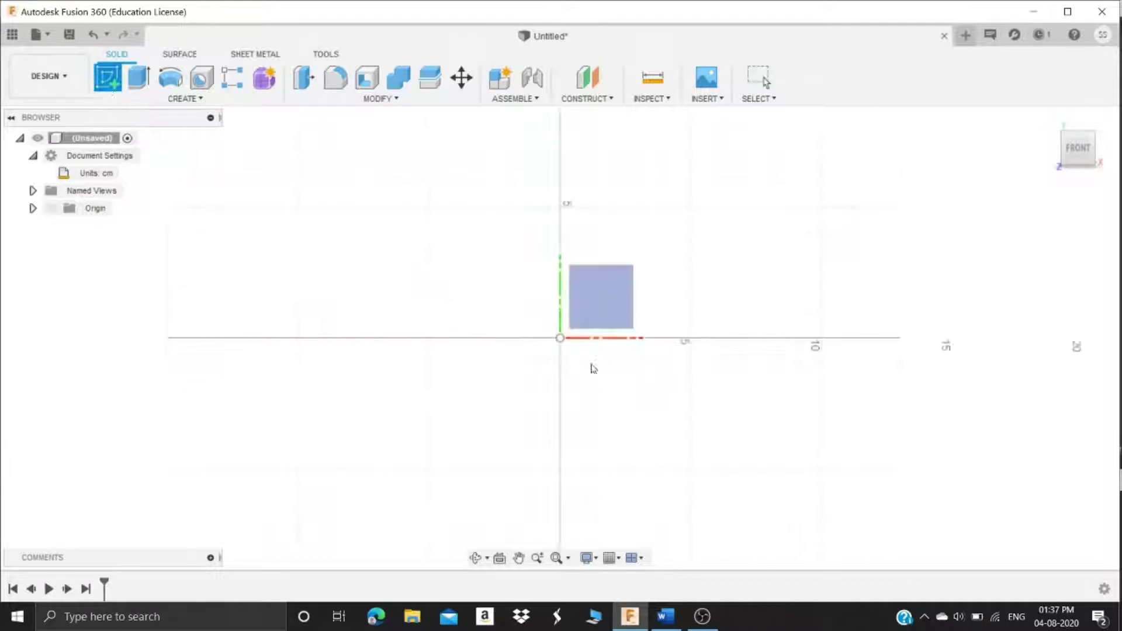
pyautogui.click(589, 308)
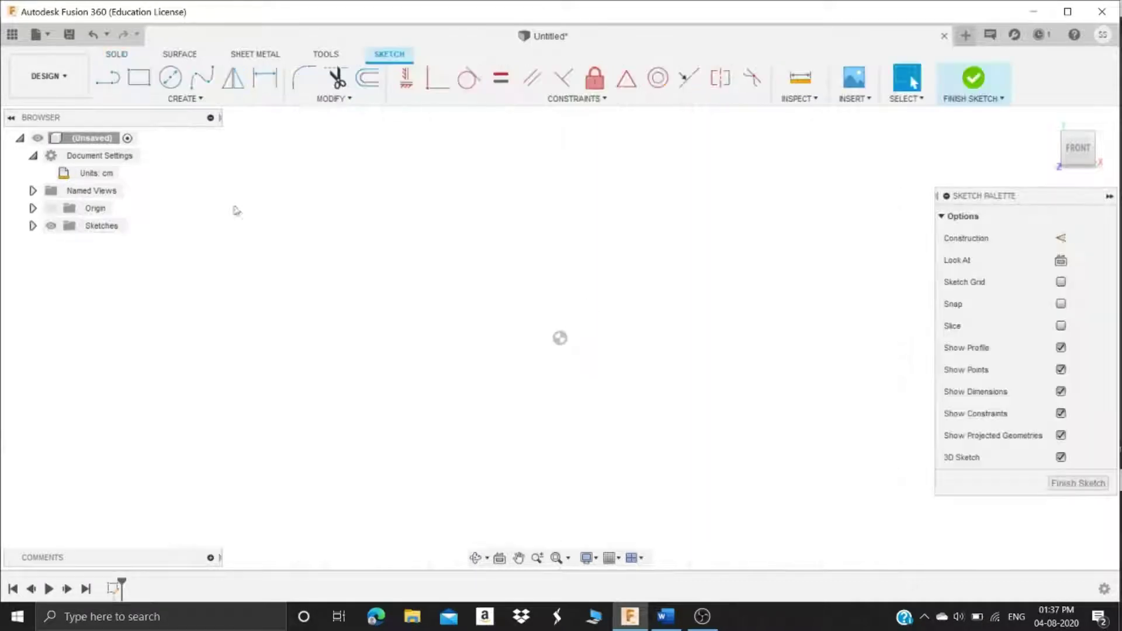
pyautogui.click(140, 77)
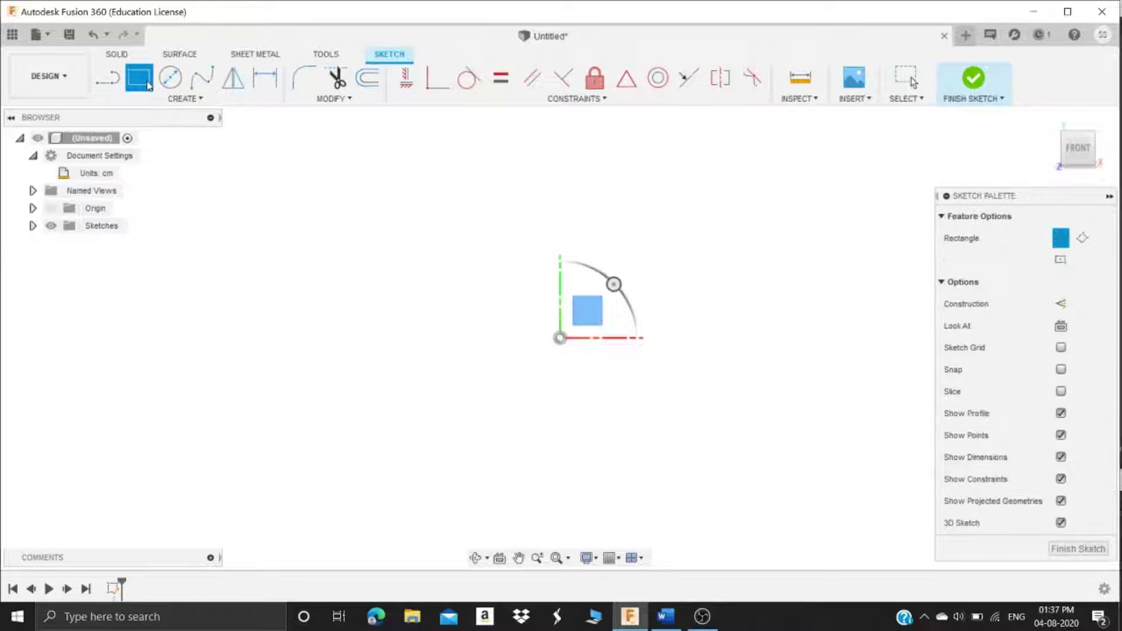
pyautogui.click(1060, 262)
pyautogui.click(560, 337)
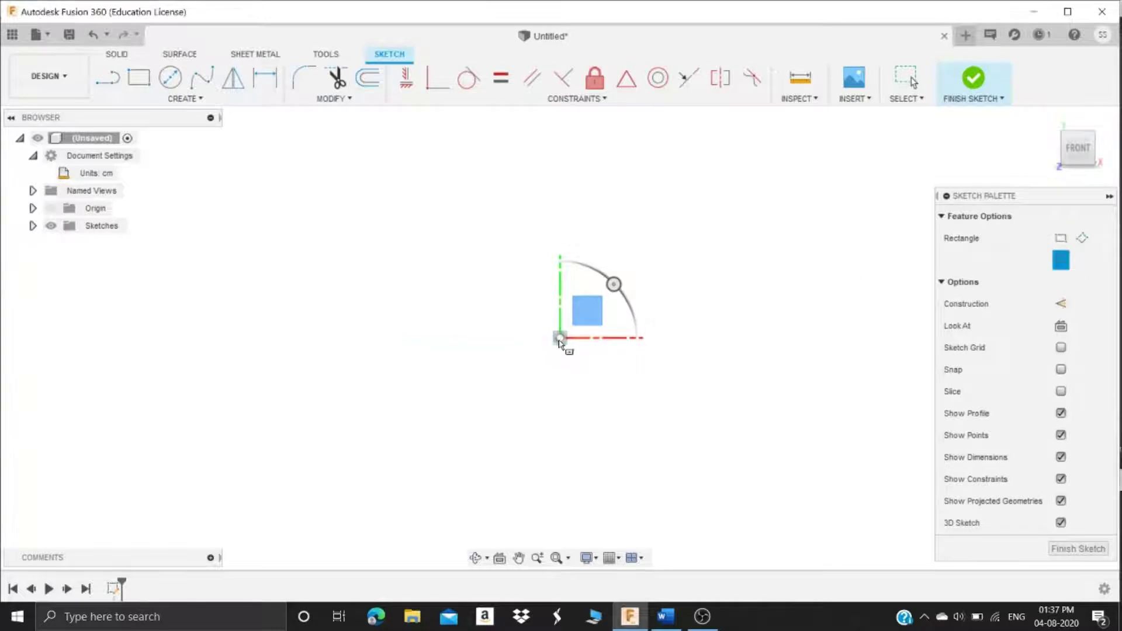
pyautogui.click(708, 480)
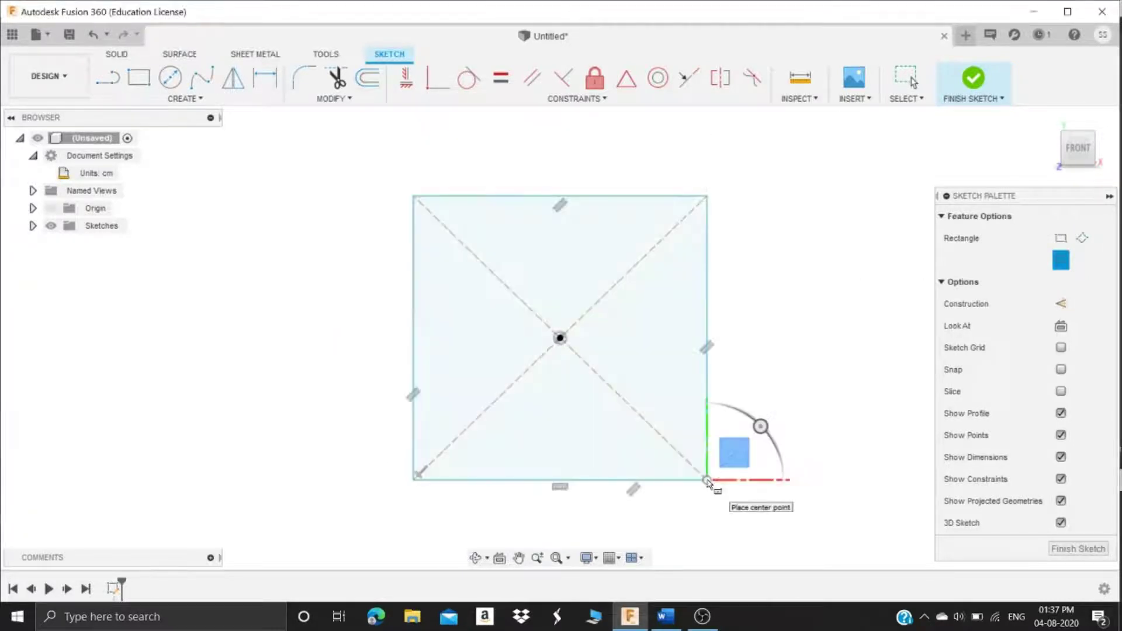
pyautogui.press('Escape')
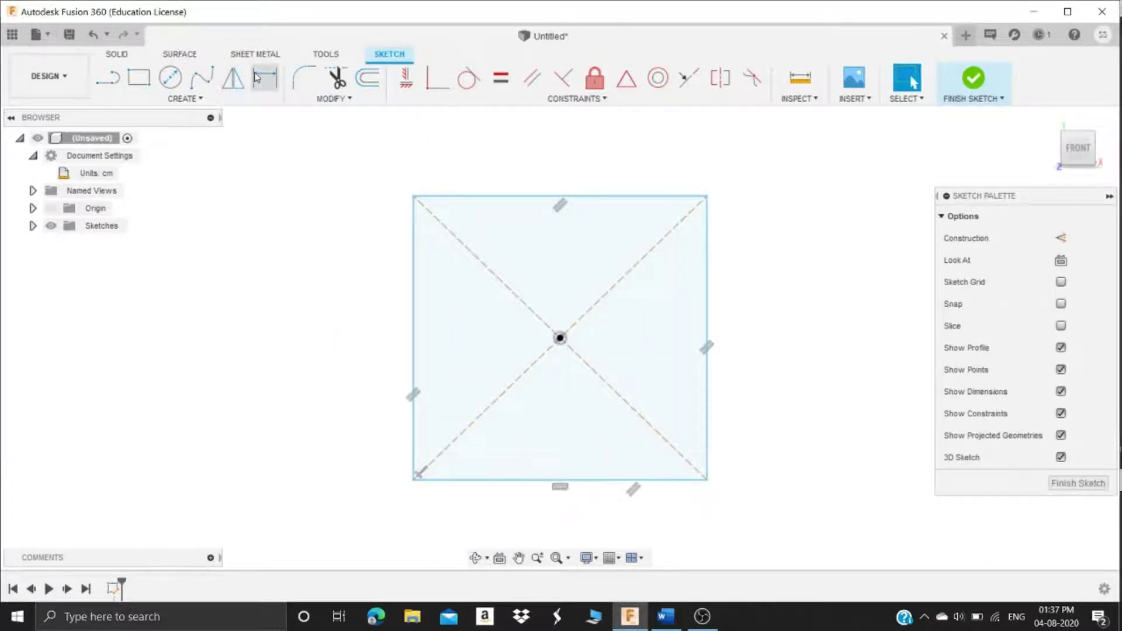
# Dimension the rectangle to 5 cm wide and 8 cm tall
pyautogui.click(265, 77)
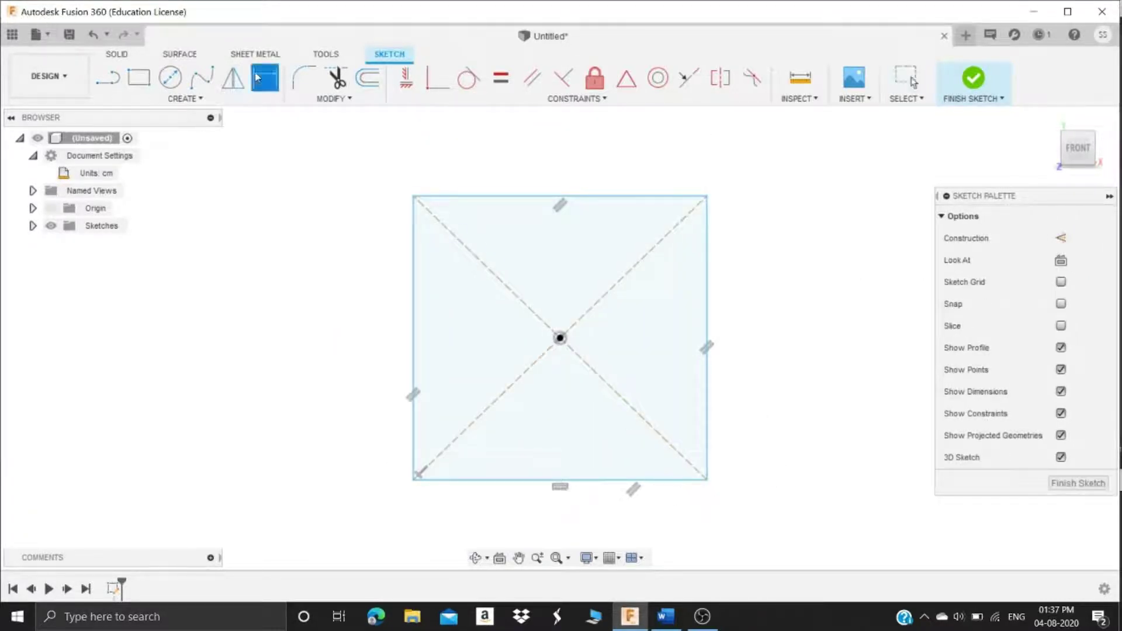
pyautogui.click(529, 197)
pyautogui.click(526, 169)
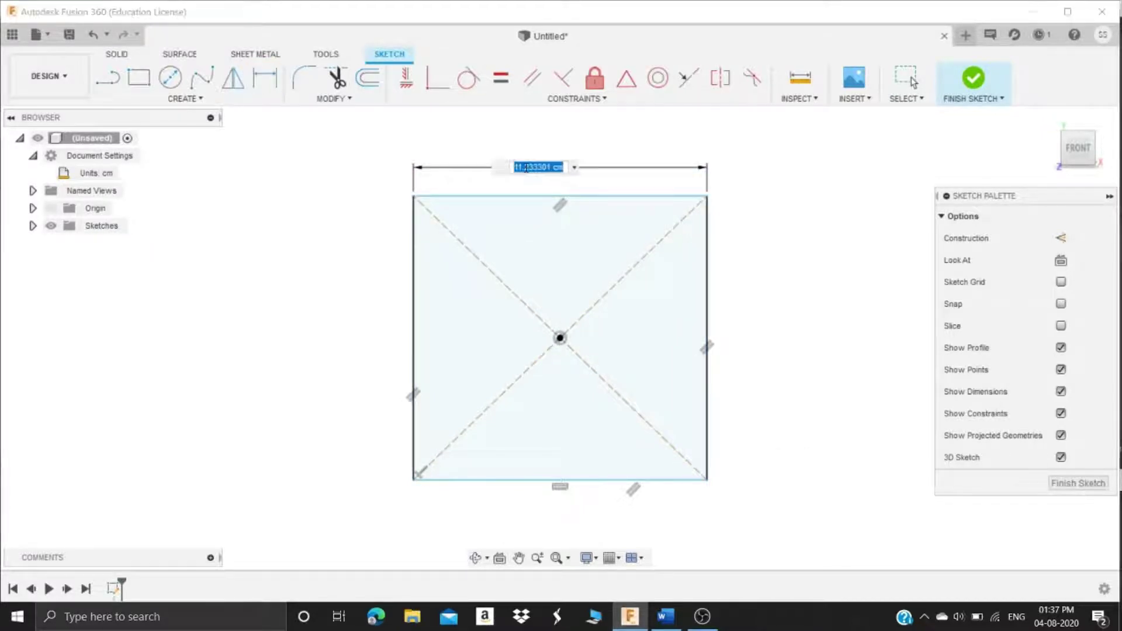
pyautogui.write('5')
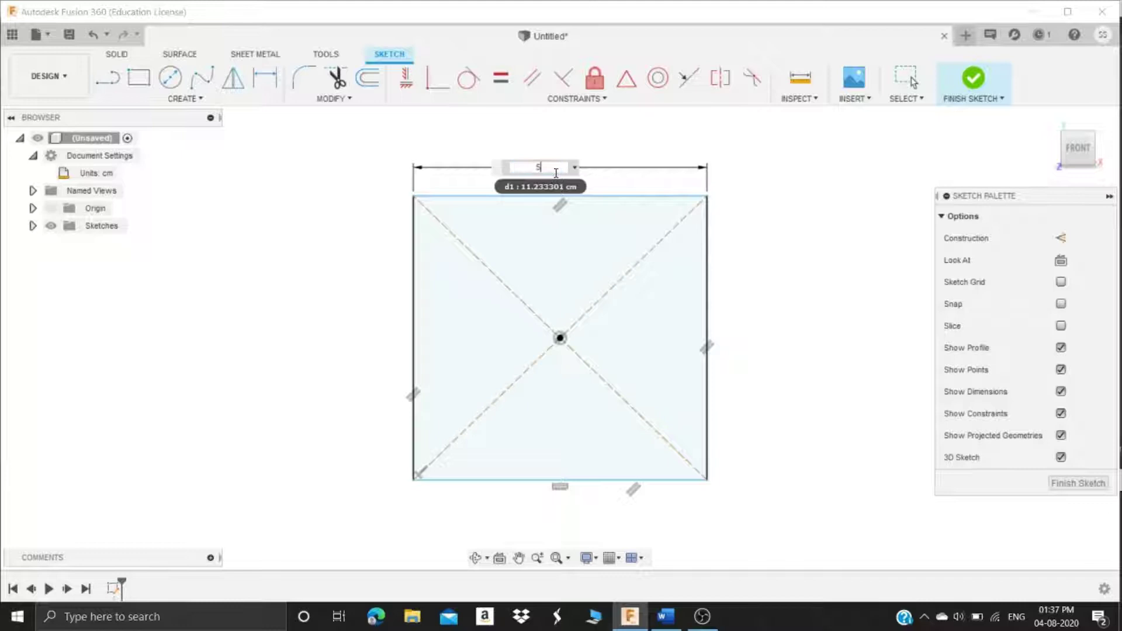
pyautogui.press('Return')
pyautogui.click(627, 312)
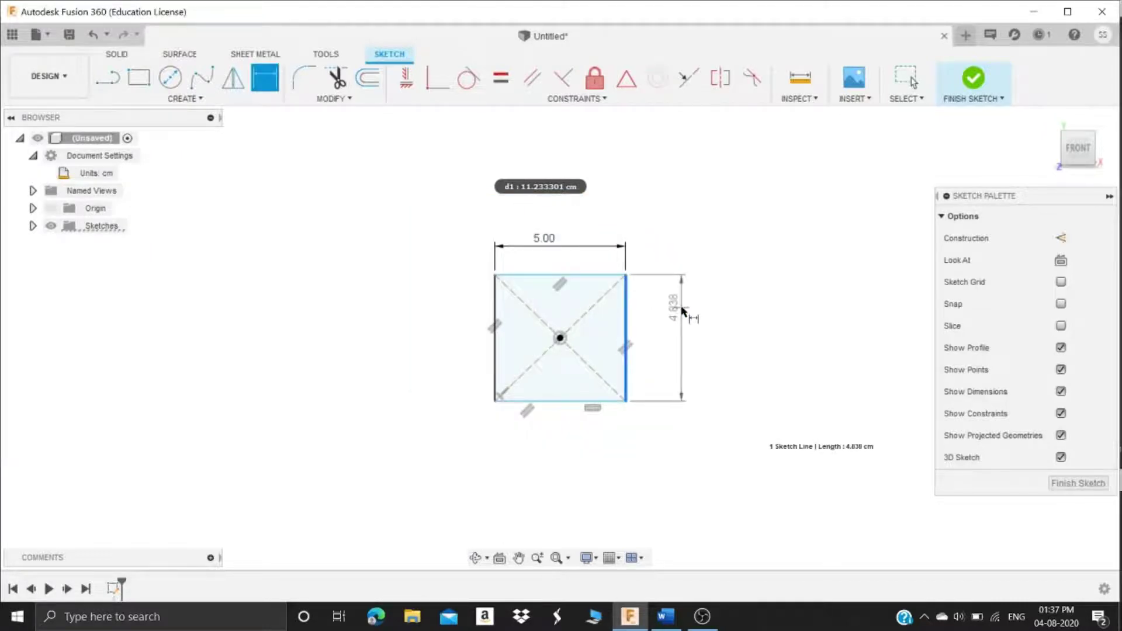
pyautogui.click(682, 312)
pyautogui.write('8')
pyautogui.press('Return')
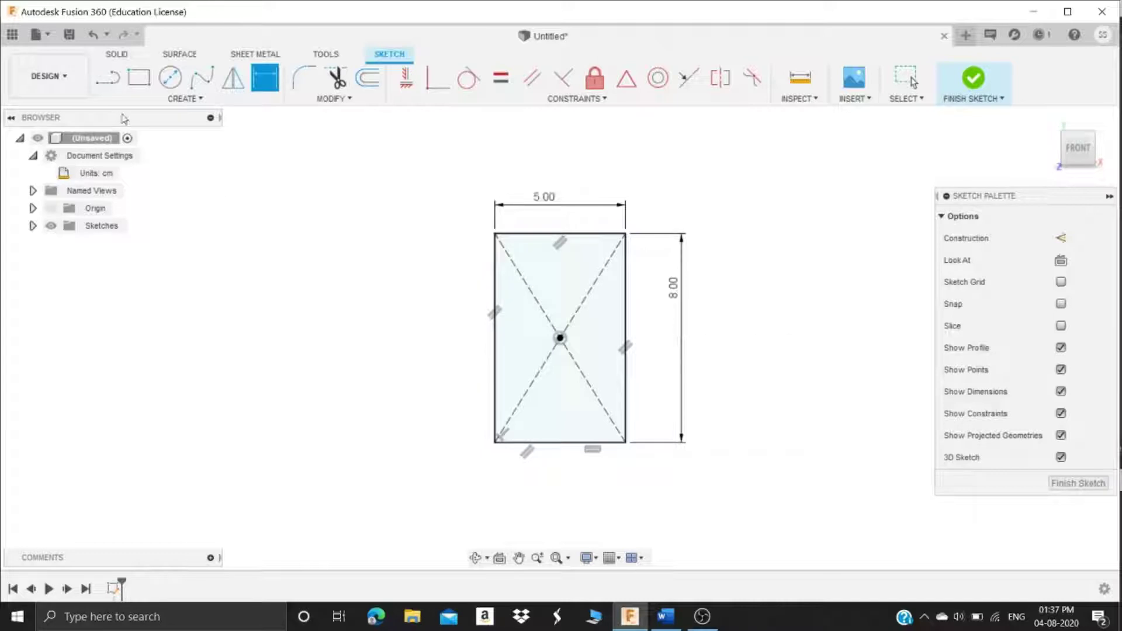
# Draw a horizontal line joining the side-edge midpoints and convert it to construction geometry
pyautogui.click(116, 89)
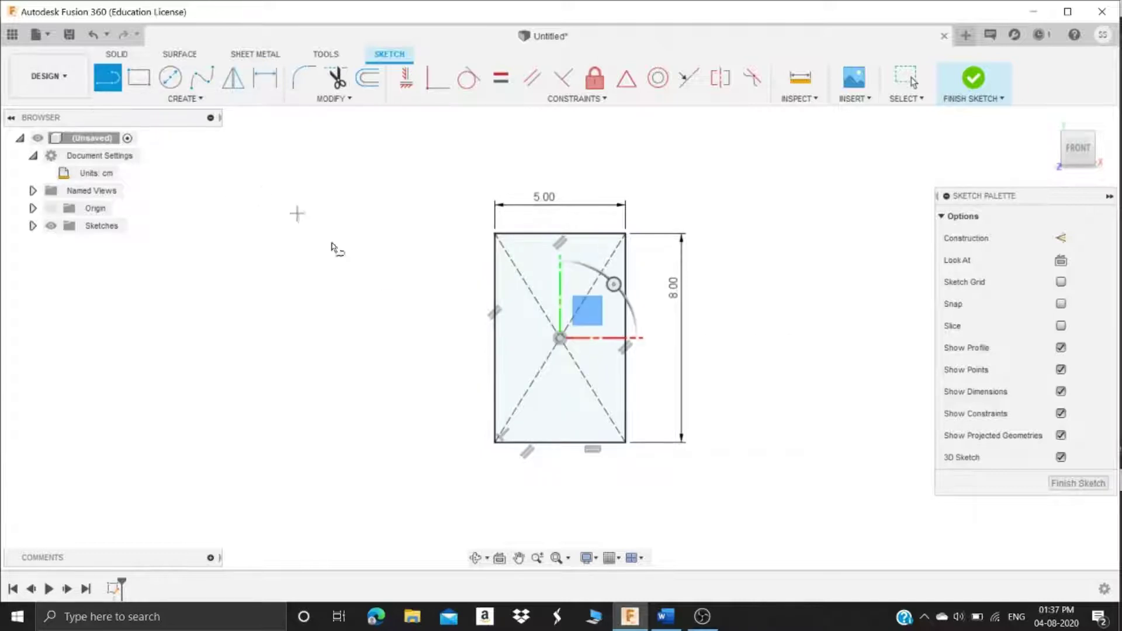
pyautogui.click(494, 338)
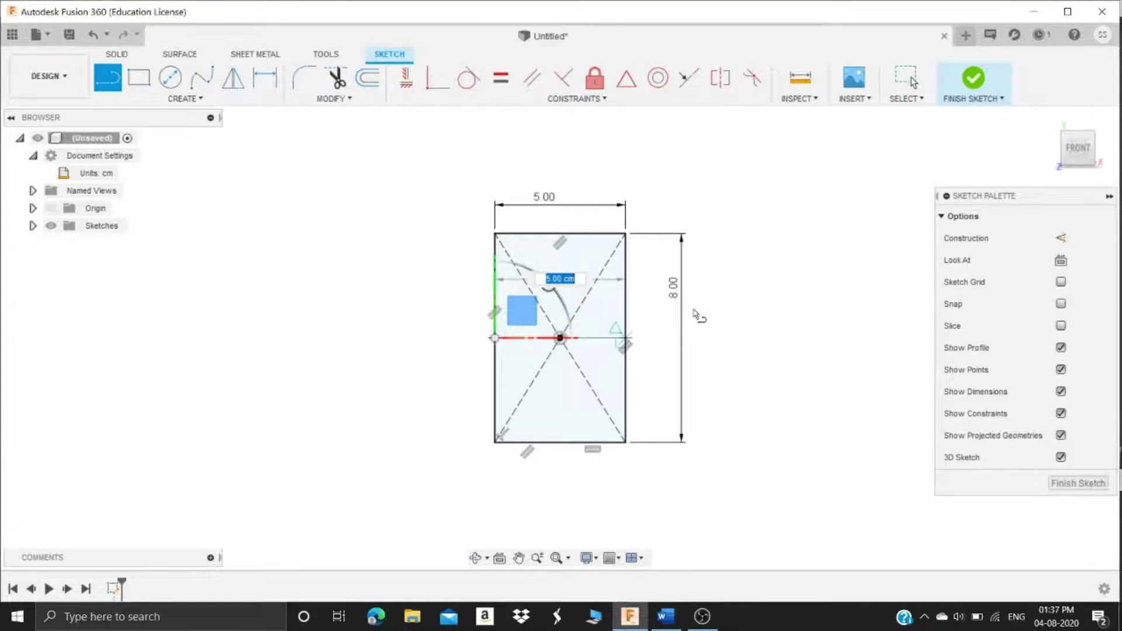
pyautogui.press('Return')
pyautogui.press('Escape')
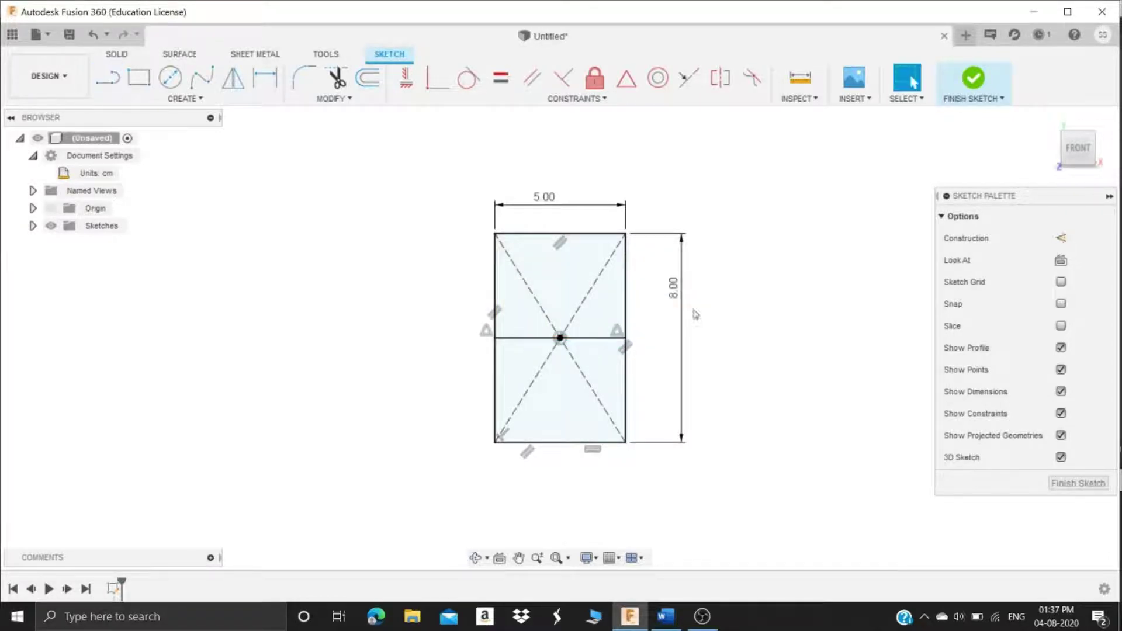
pyautogui.click(545, 339)
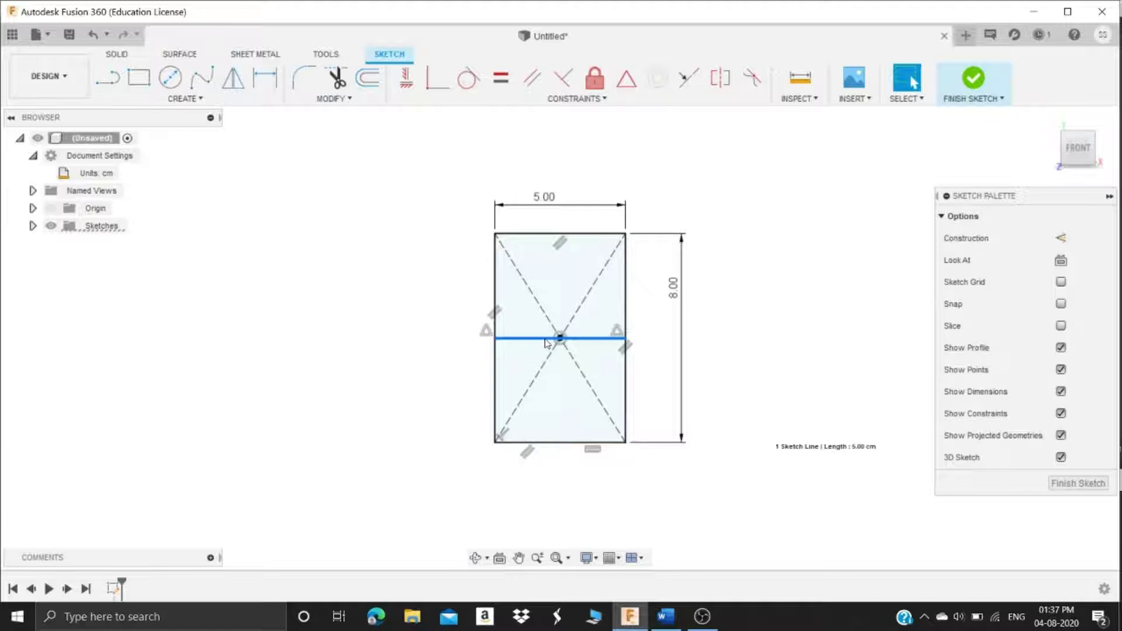
pyautogui.press('x')
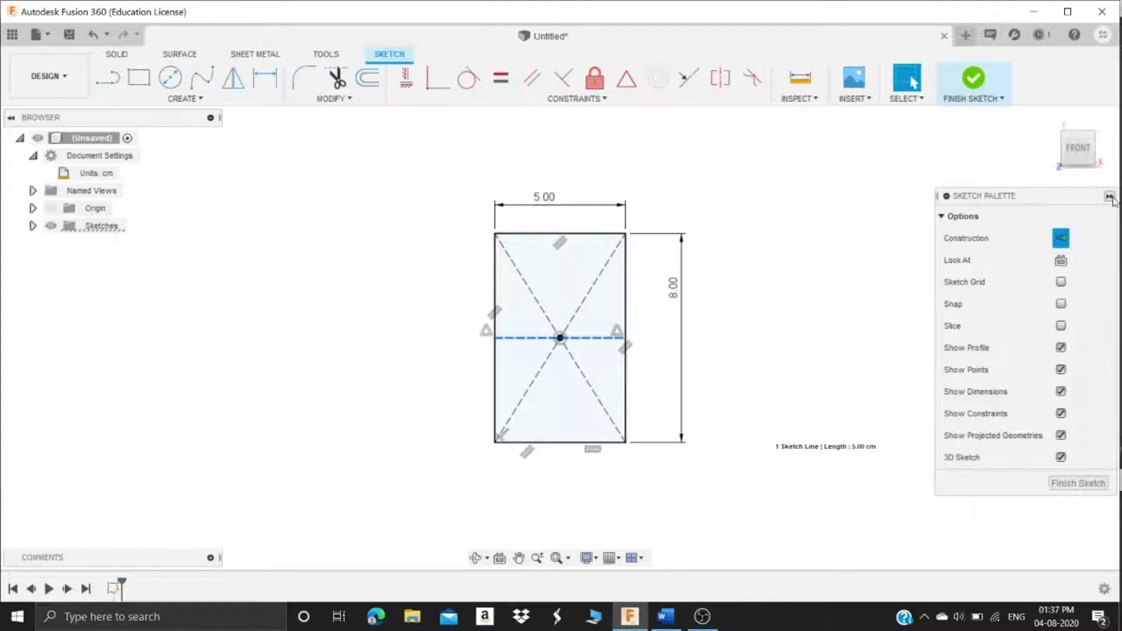
# Draw a small circle in the rectangle's upper half on its vertical centre line
pyautogui.click(1109, 197)
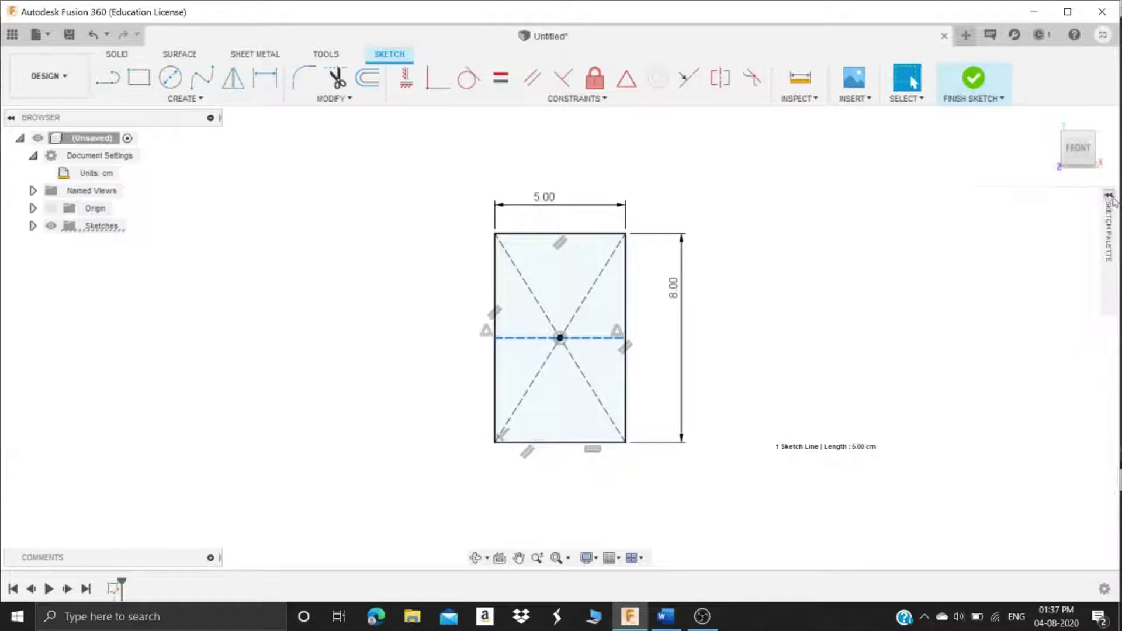
pyautogui.click(168, 86)
pyautogui.click(560, 338)
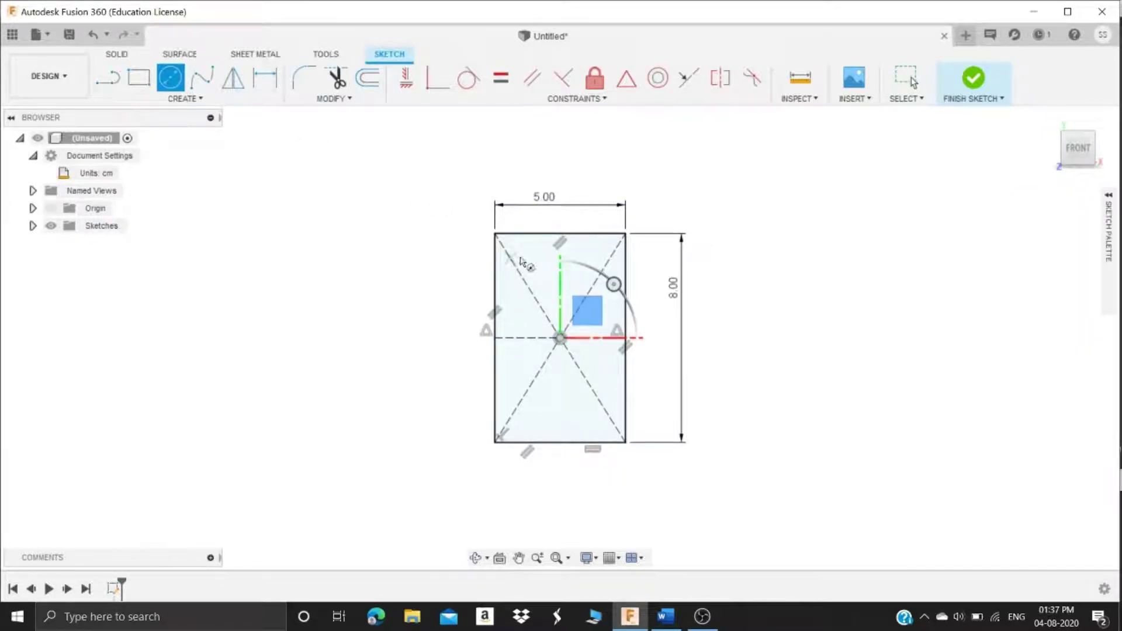
pyautogui.click(560, 263)
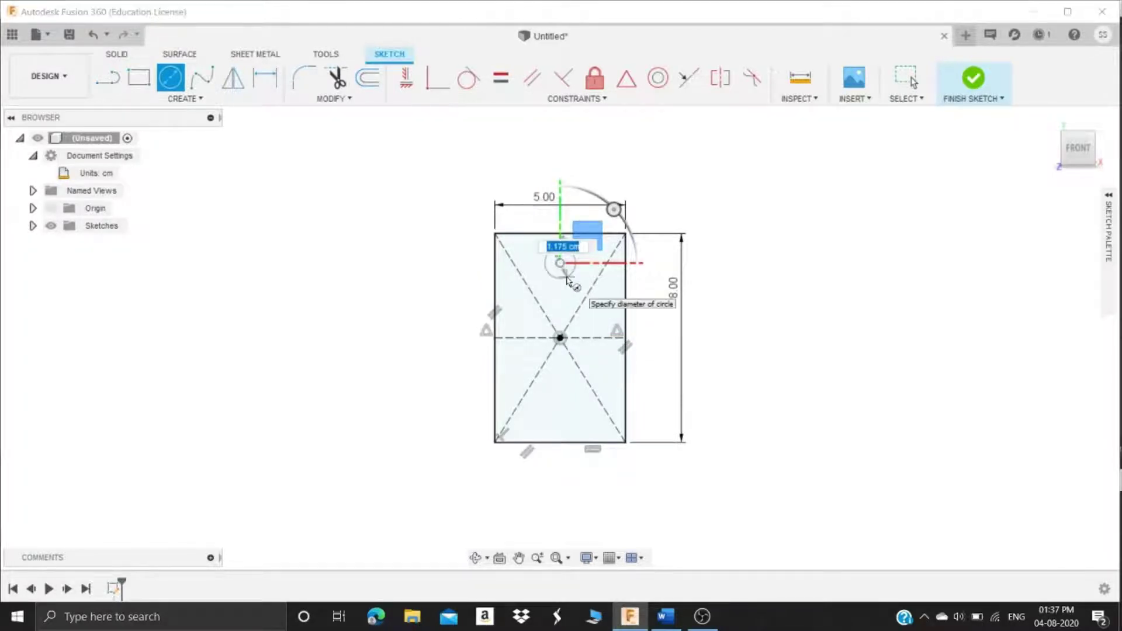
pyautogui.click(567, 277)
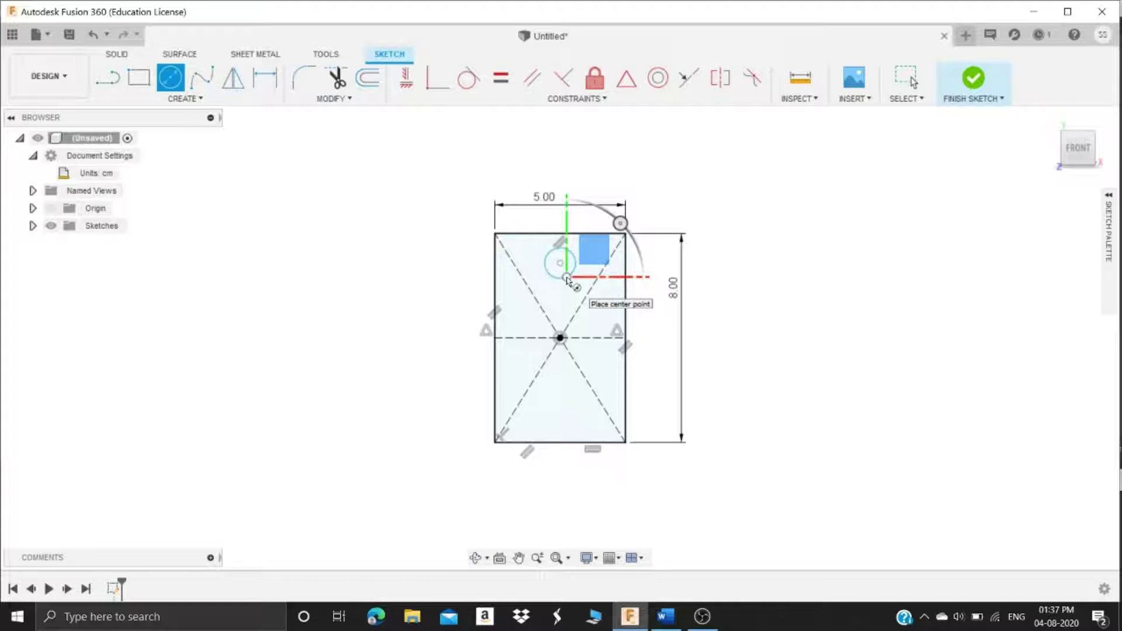
pyautogui.press('Escape')
# Dimension the circle to Ø1.00 cm and 1.25 cm below the top edge
pyautogui.click(265, 77)
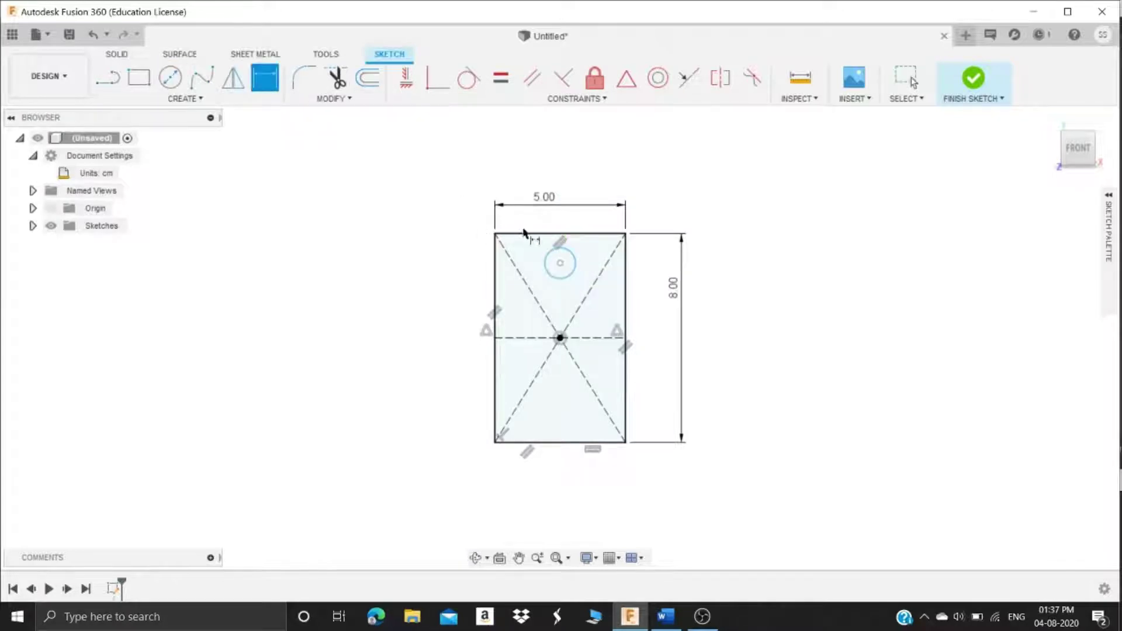
pyautogui.click(573, 272)
pyautogui.click(751, 277)
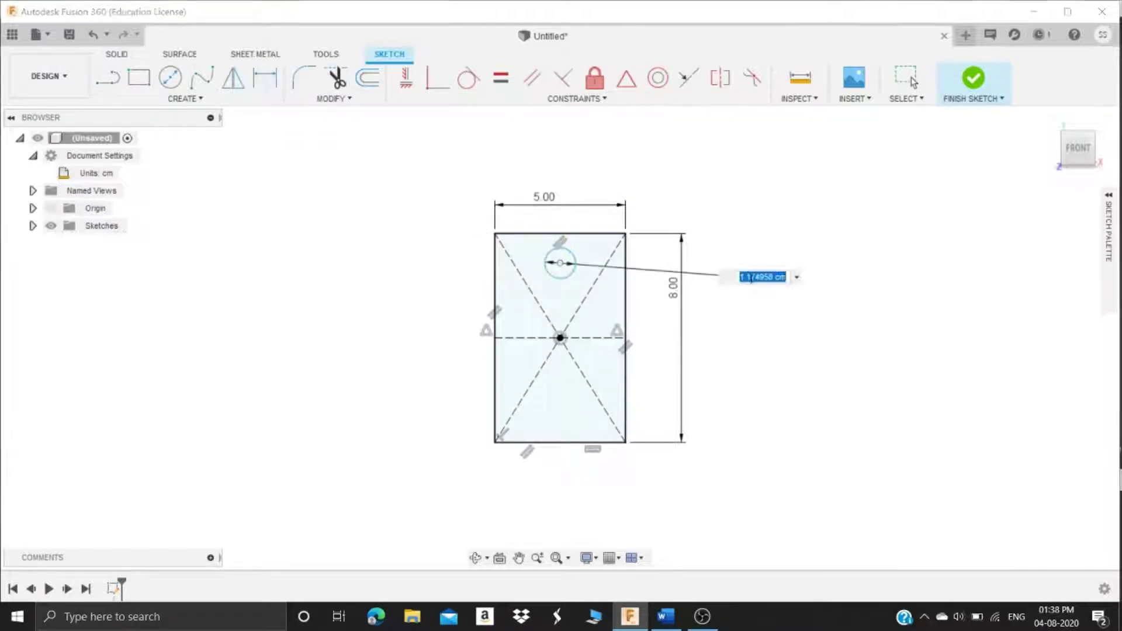
pyautogui.write('1')
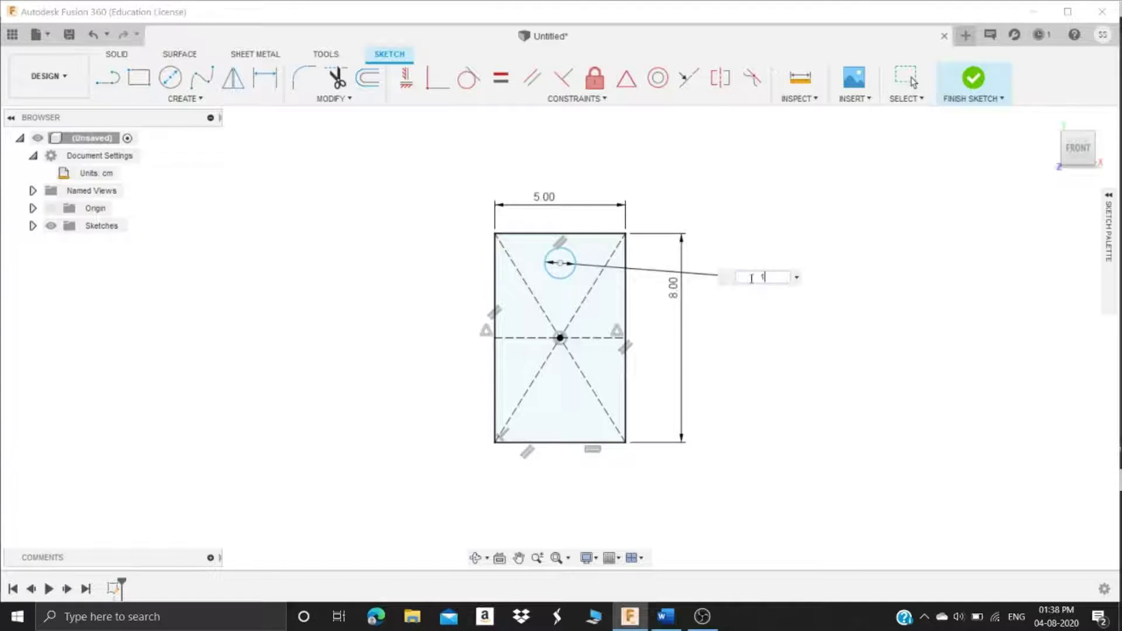
pyautogui.press('Return')
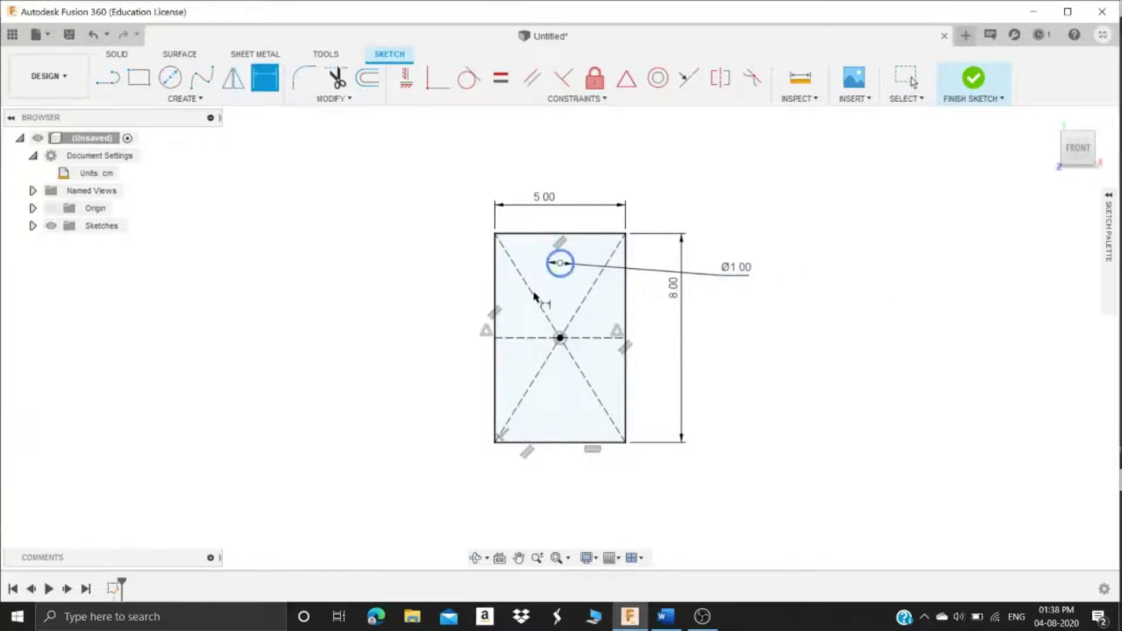
pyautogui.click(559, 264)
pyautogui.click(584, 234)
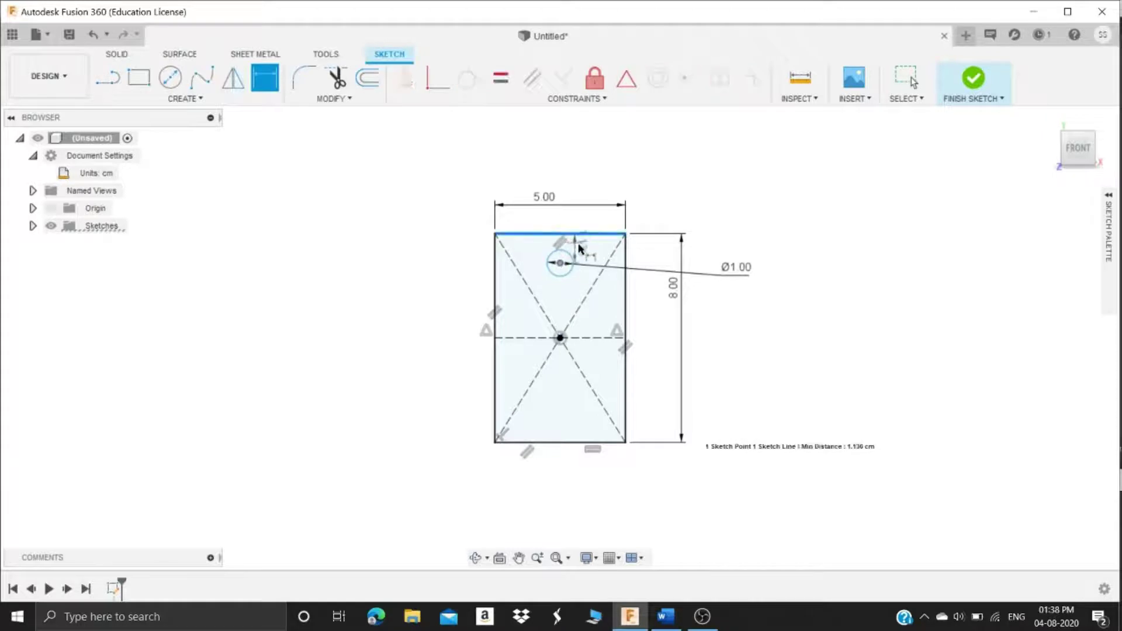
pyautogui.click(705, 250)
pyautogui.write('1.25')
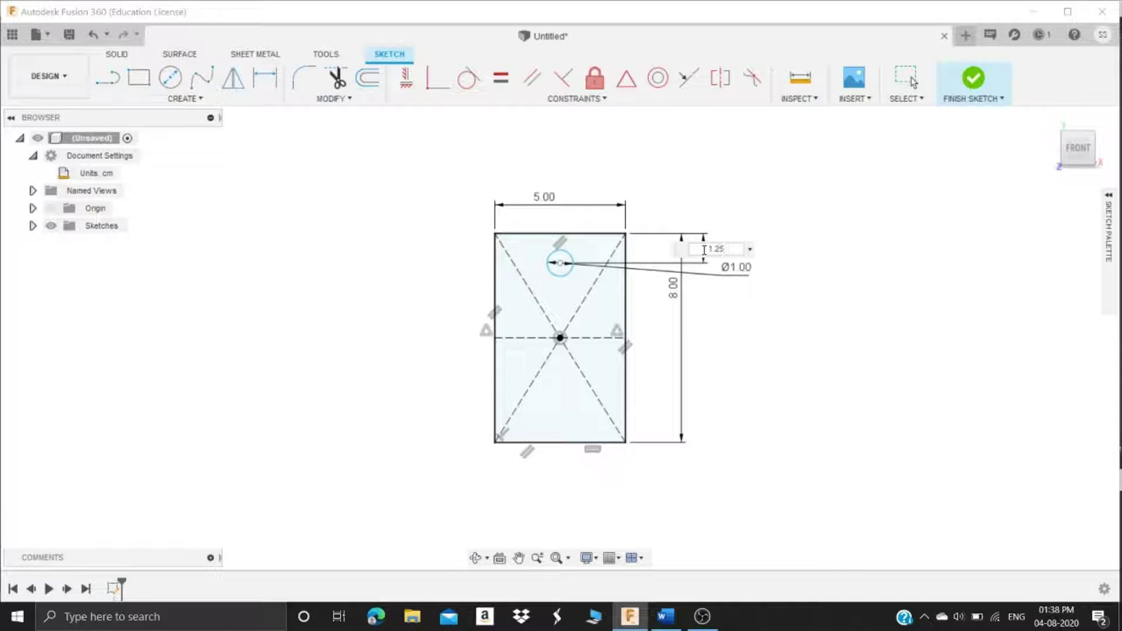
pyautogui.press('Return')
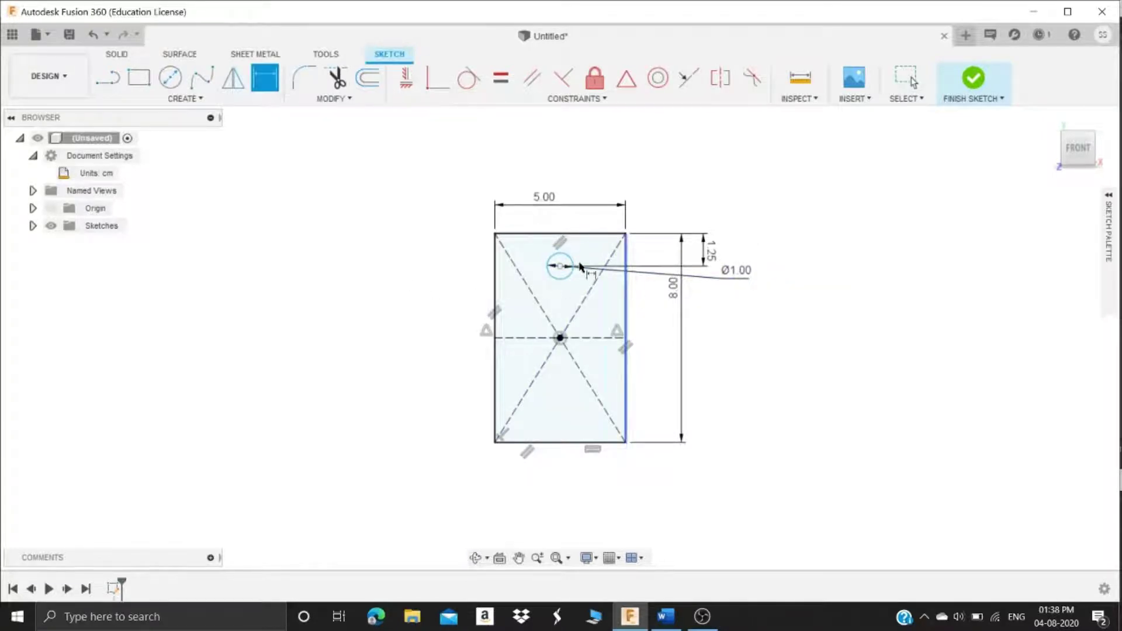
# Turn off Show Dimensions and Show Constraints in the Sketch Palette
pyautogui.click(1110, 197)
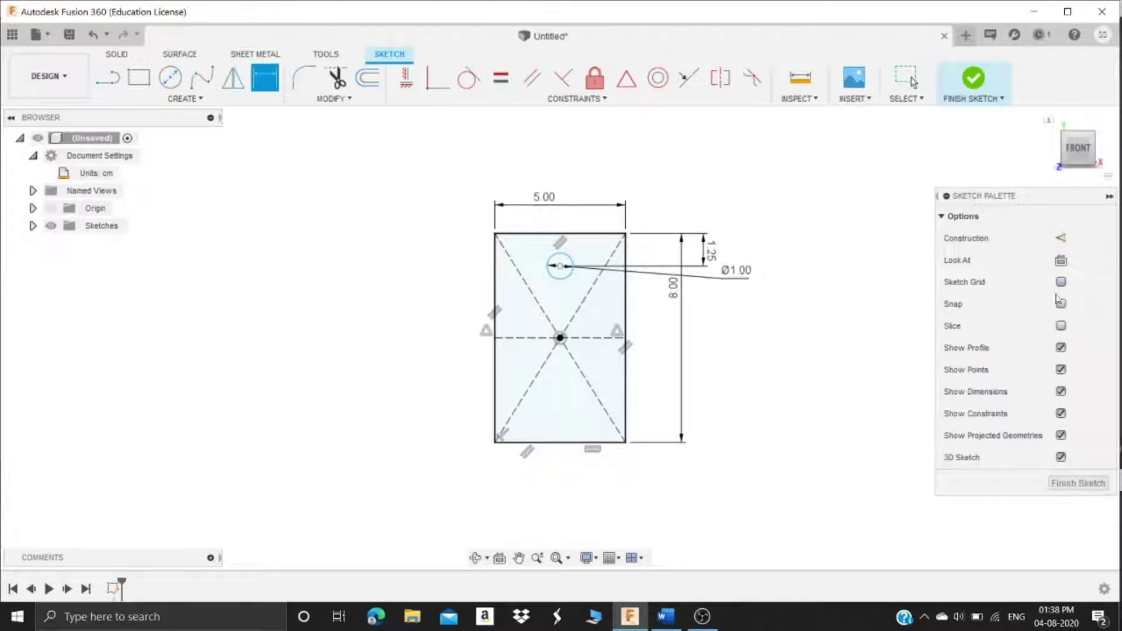
pyautogui.click(1062, 393)
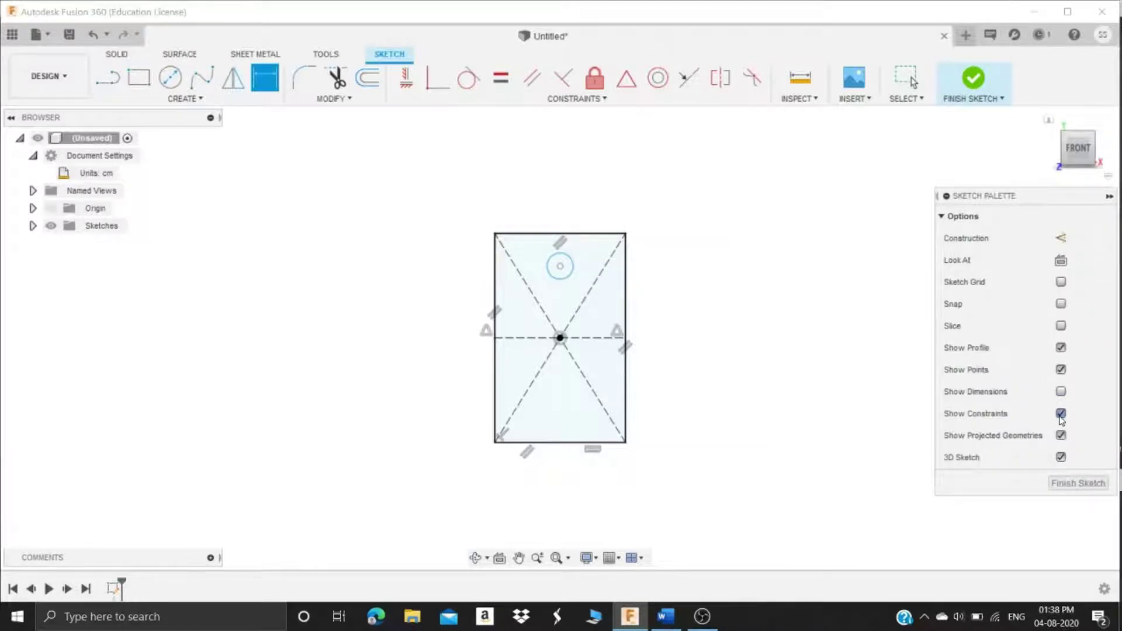
pyautogui.click(1062, 413)
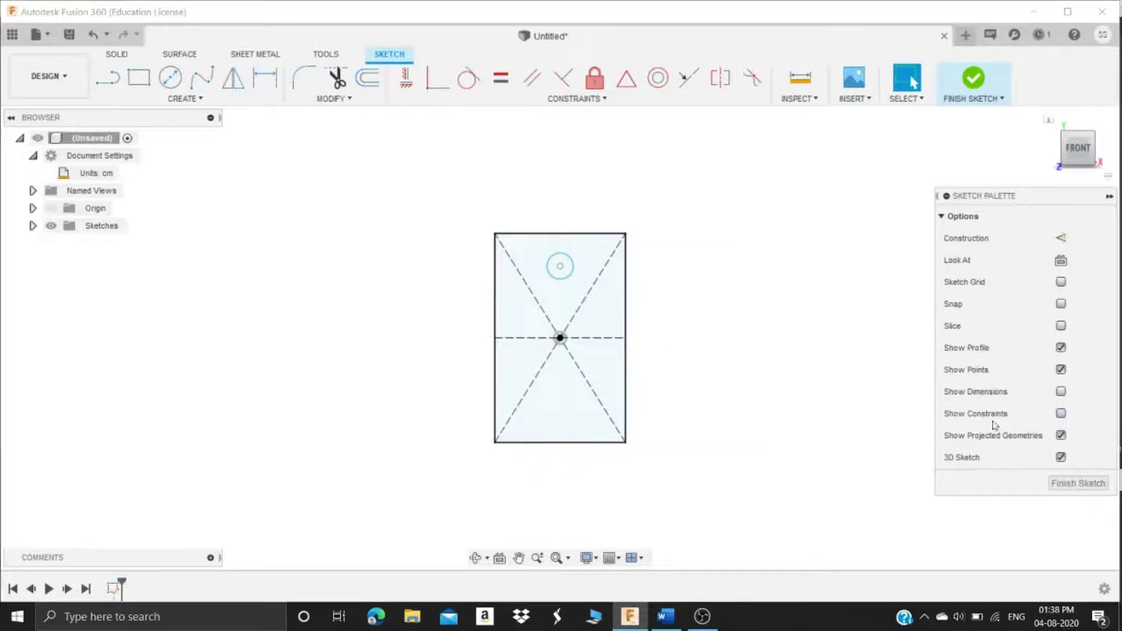
# Mirror the circle across the horizontal construction line to create a lower circle
pyautogui.click(228, 85)
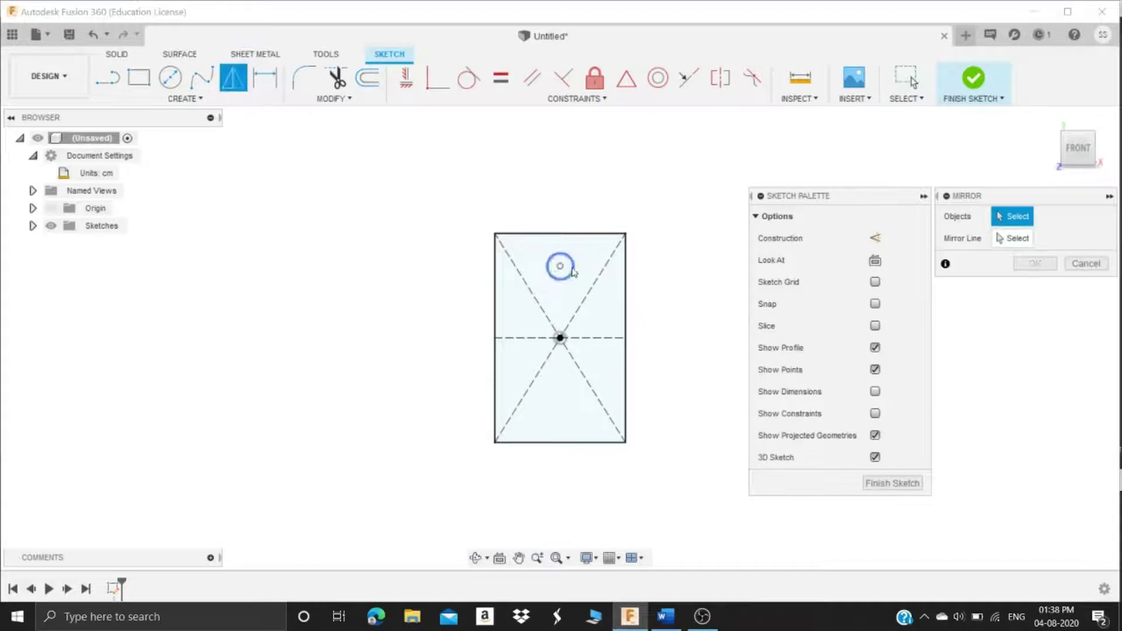
pyautogui.click(573, 271)
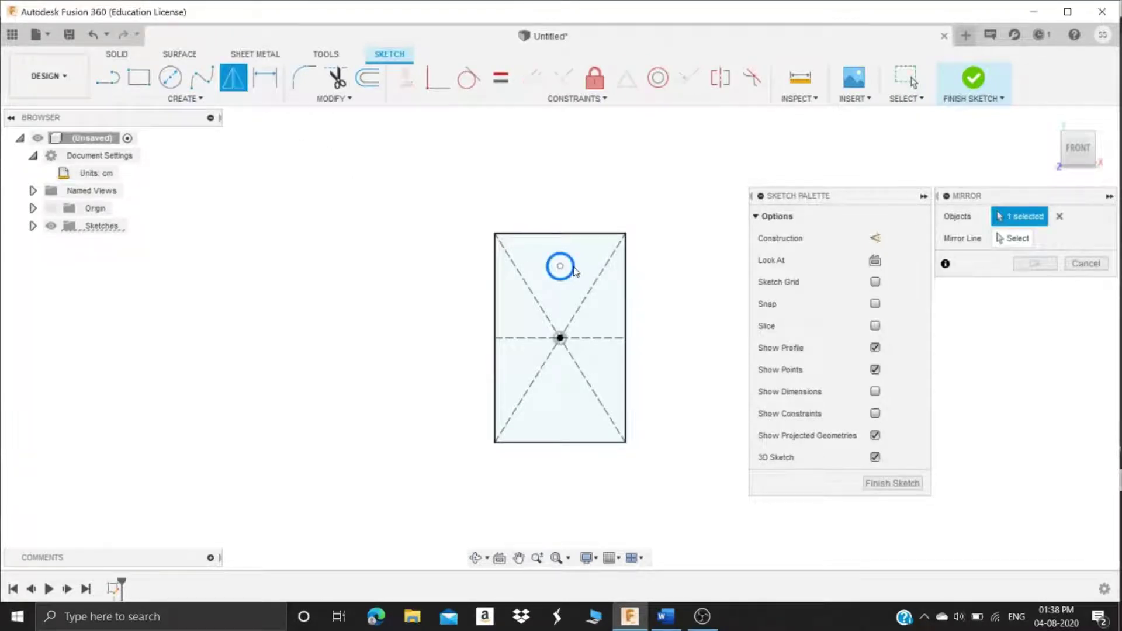
pyautogui.click(1014, 238)
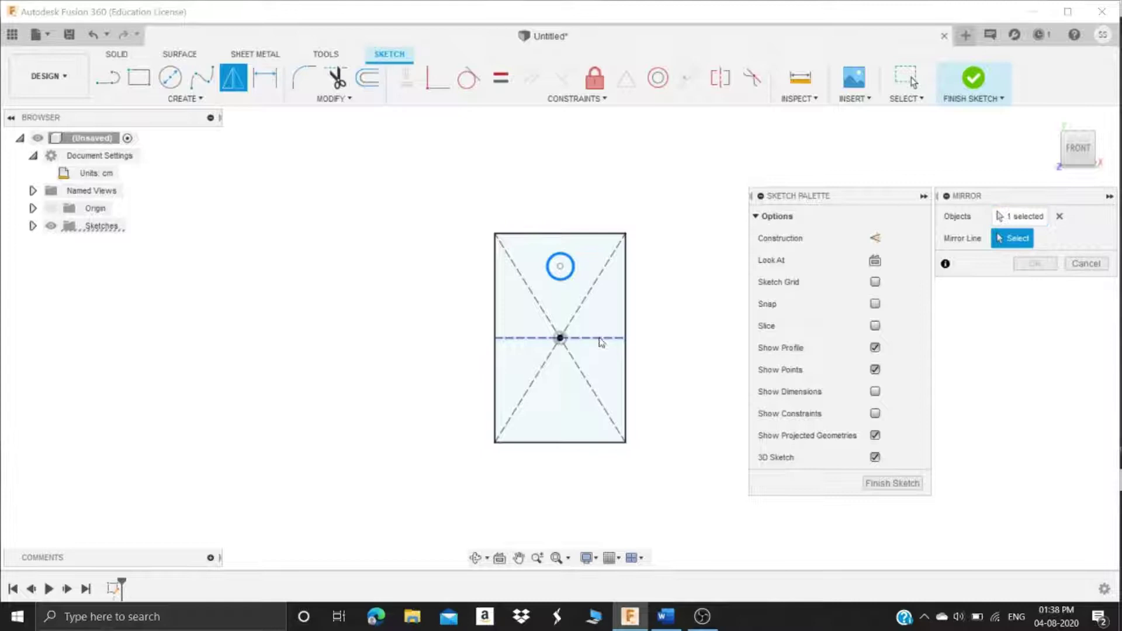
pyautogui.click(602, 338)
pyautogui.click(1036, 264)
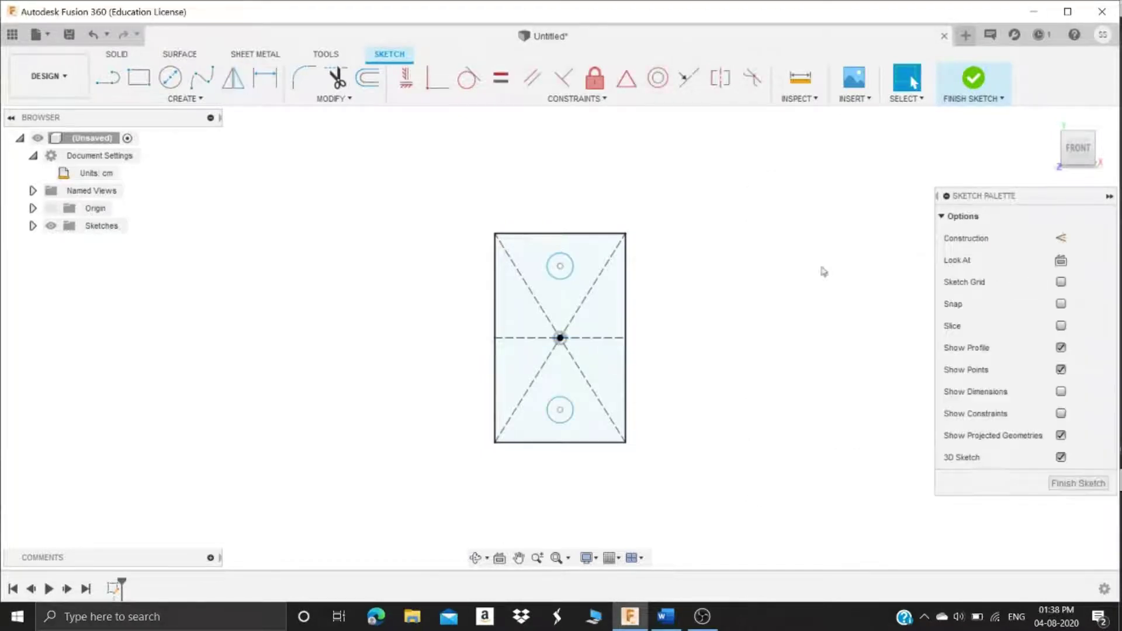
# Finish the sketch and extrude the holed rectangle profile into a solid plate
pyautogui.click(974, 78)
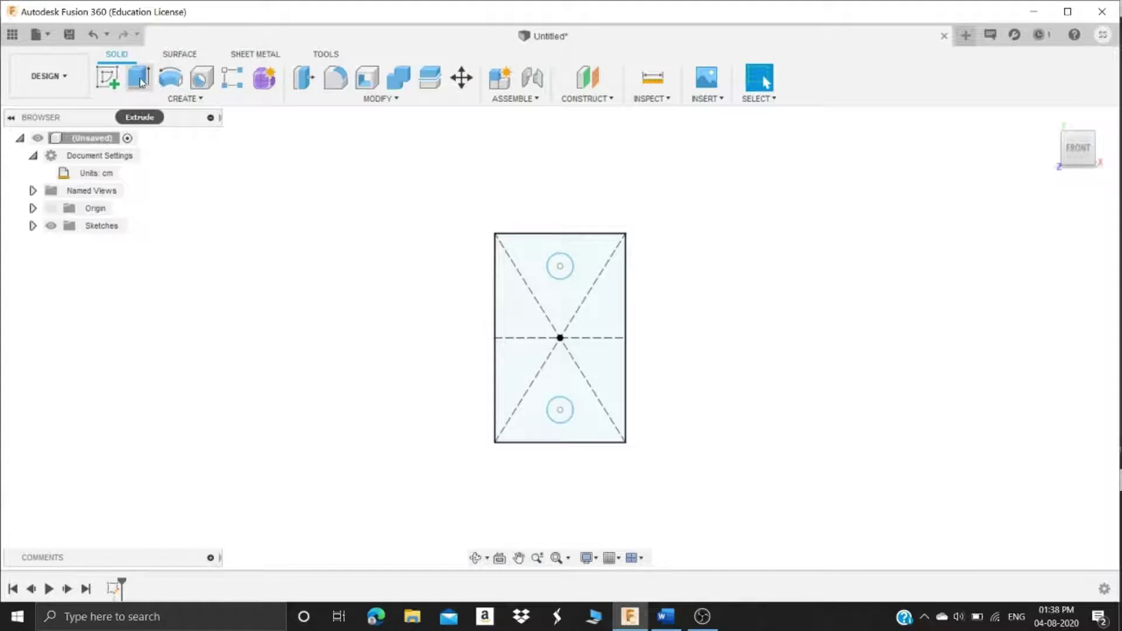
pyautogui.click(139, 77)
pyautogui.click(592, 311)
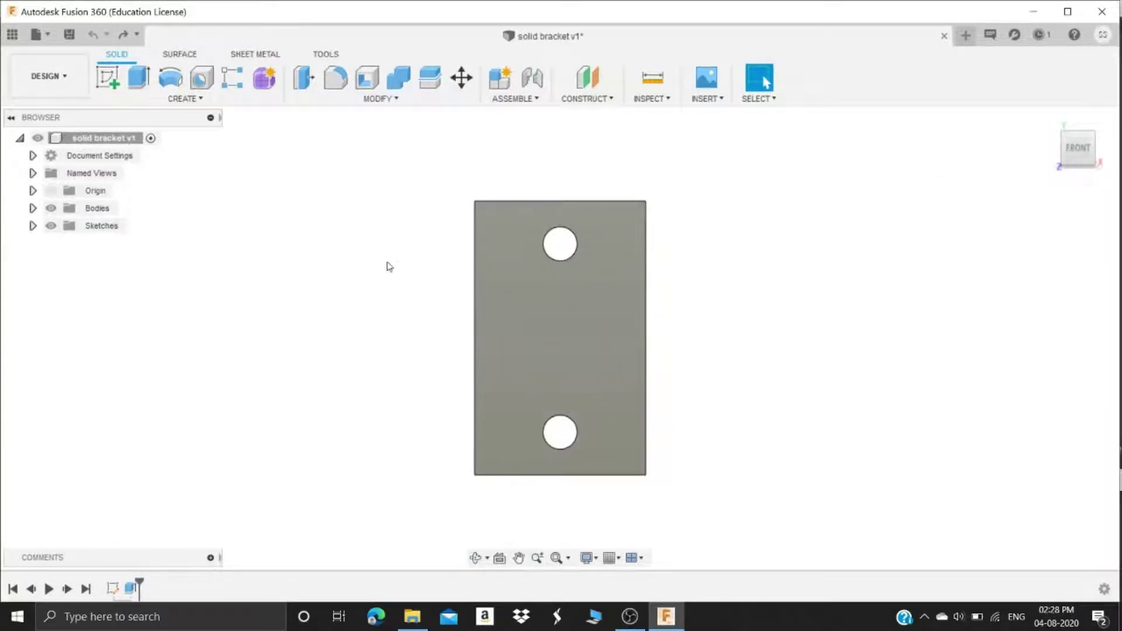
pyautogui.click(108, 77)
# Sketch a center rectangle from the origin on the plate's front face
pyautogui.click(584, 335)
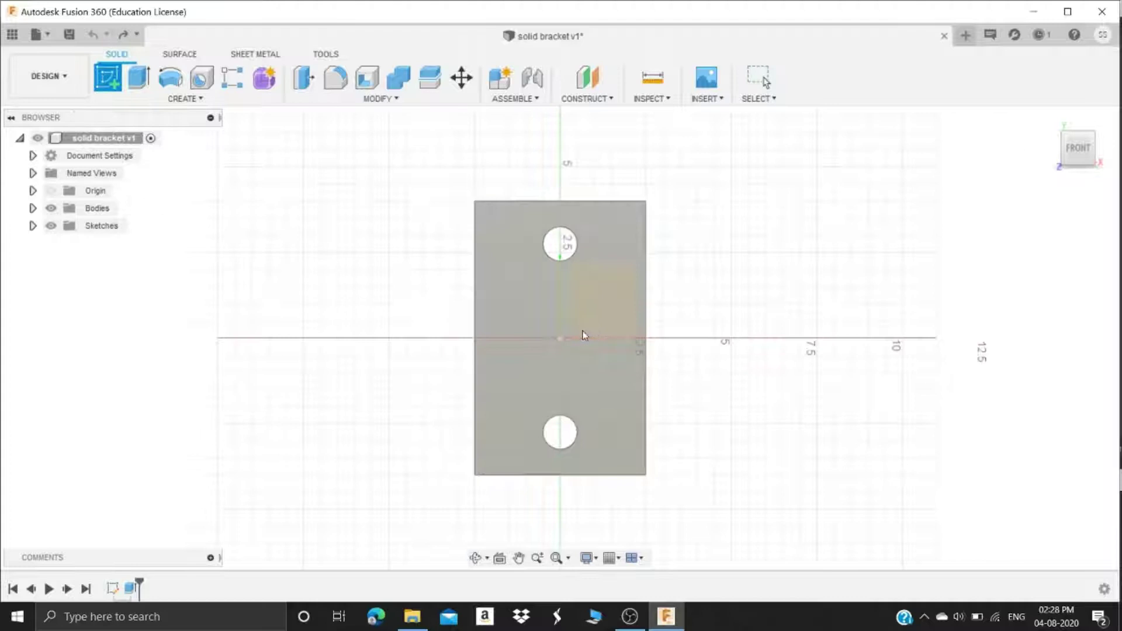
pyautogui.click(562, 338)
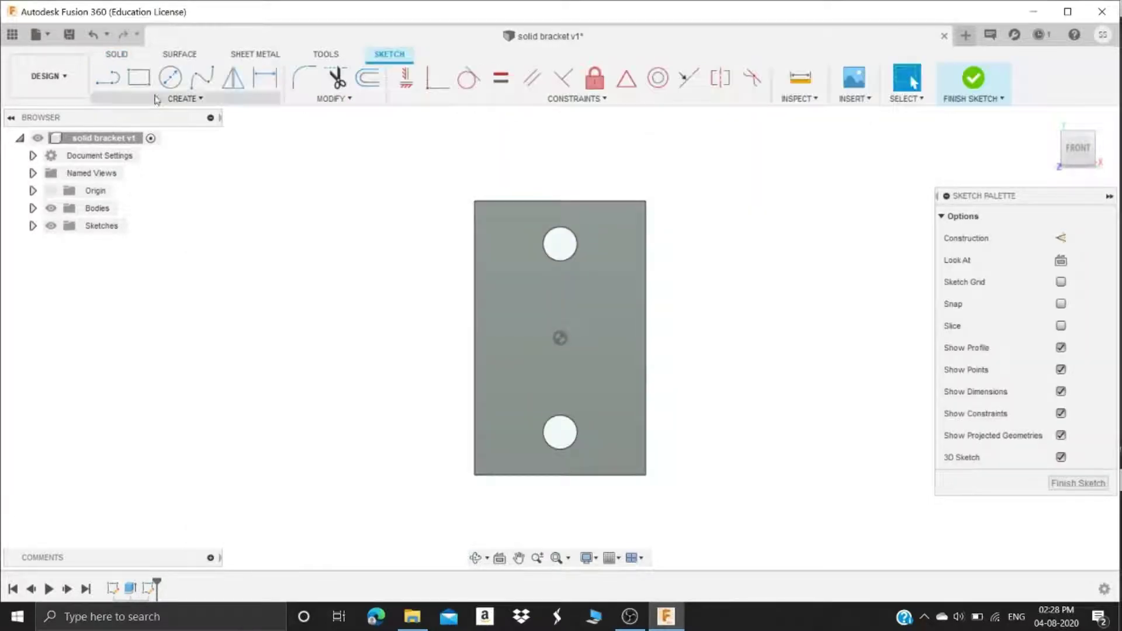
pyautogui.click(137, 79)
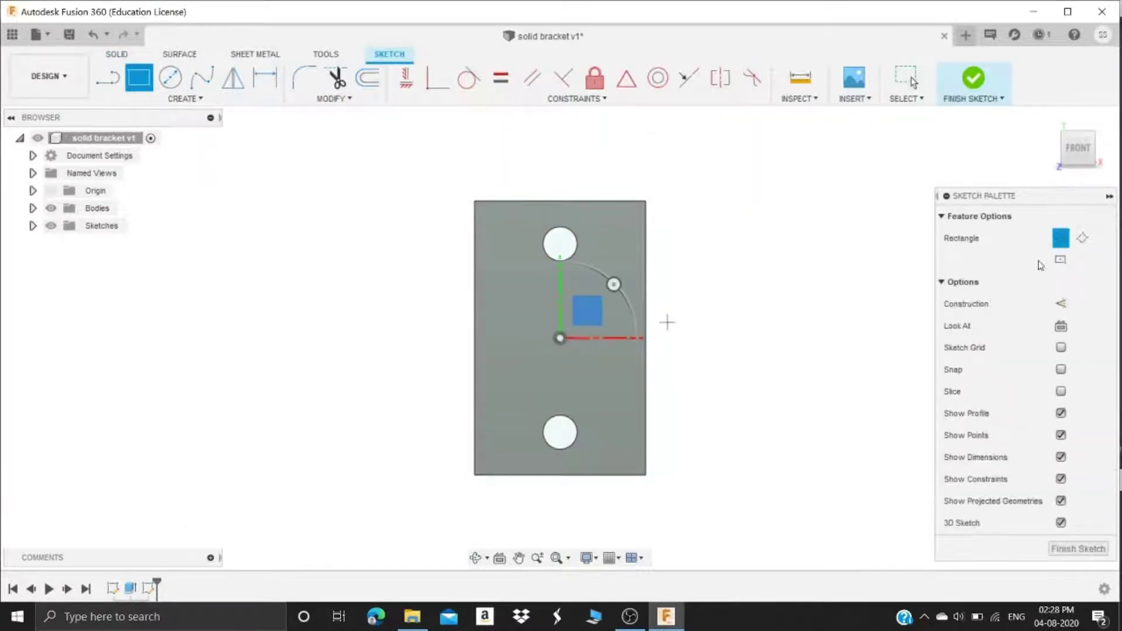
pyautogui.click(1060, 260)
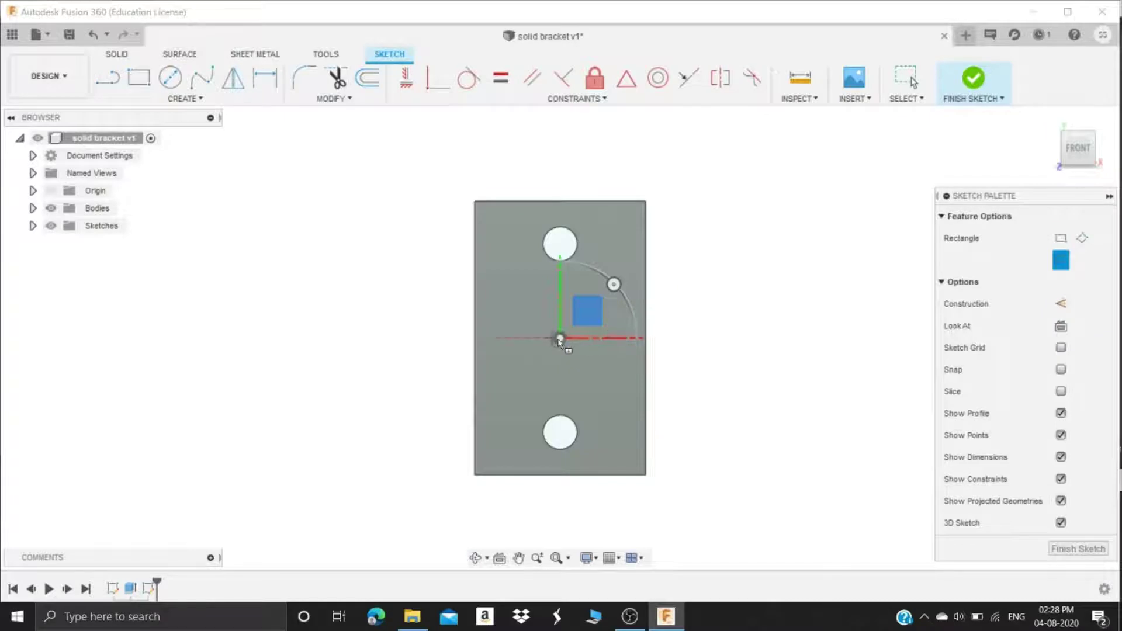
pyautogui.click(560, 339)
pyautogui.click(612, 387)
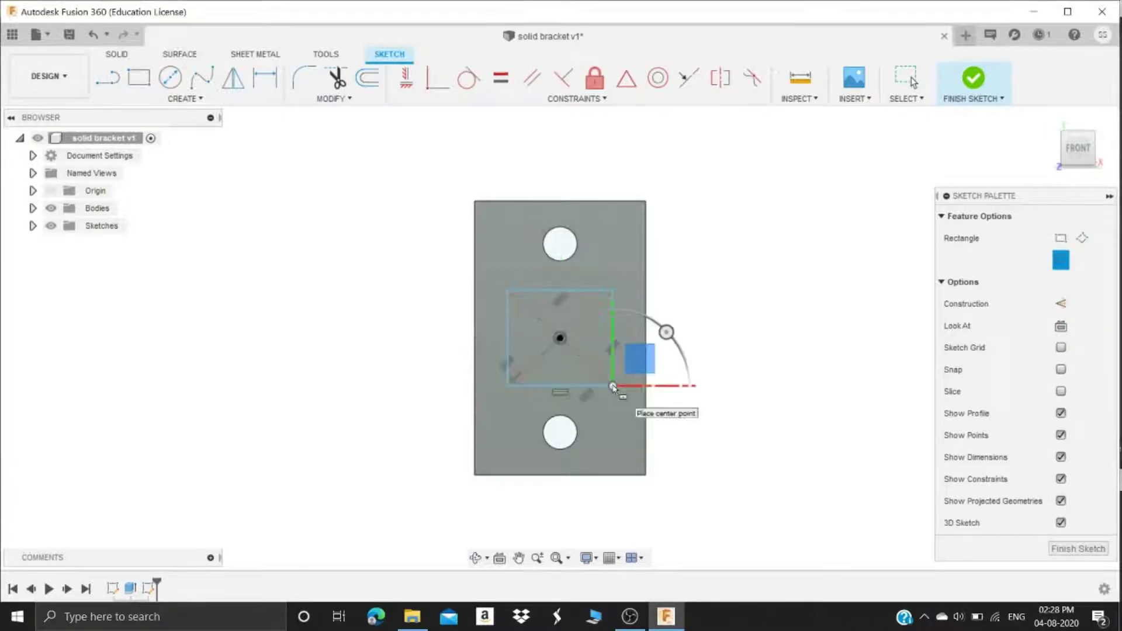
pyautogui.press('Escape')
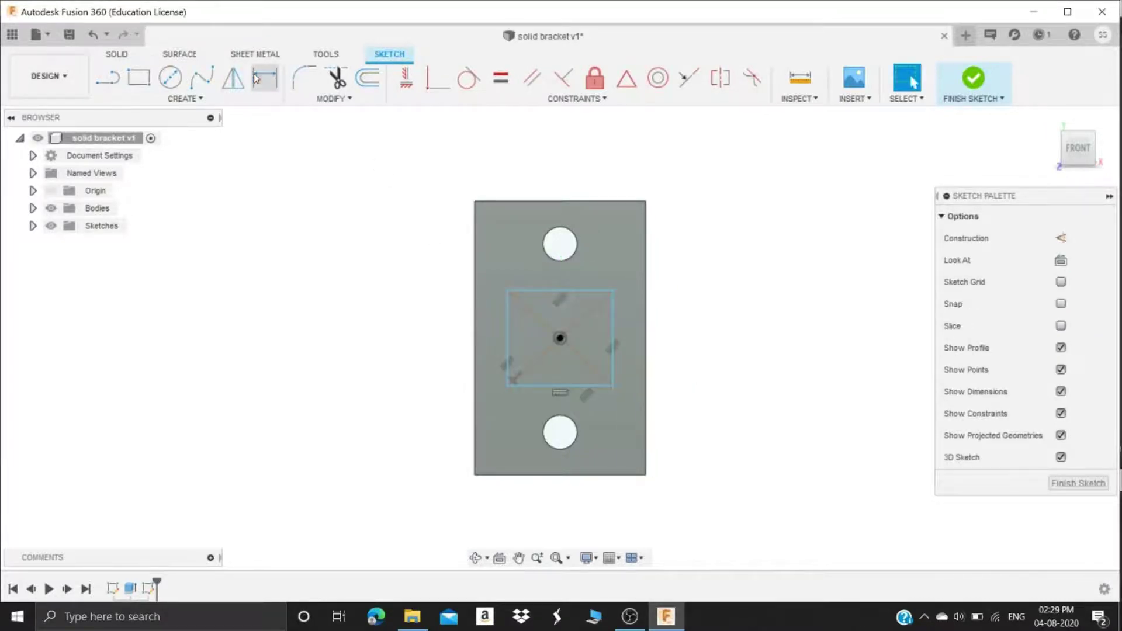
# Dimension the rectangle to a 2.50 by 2.50 cm square and finish the sketch
pyautogui.click(263, 76)
pyautogui.click(523, 290)
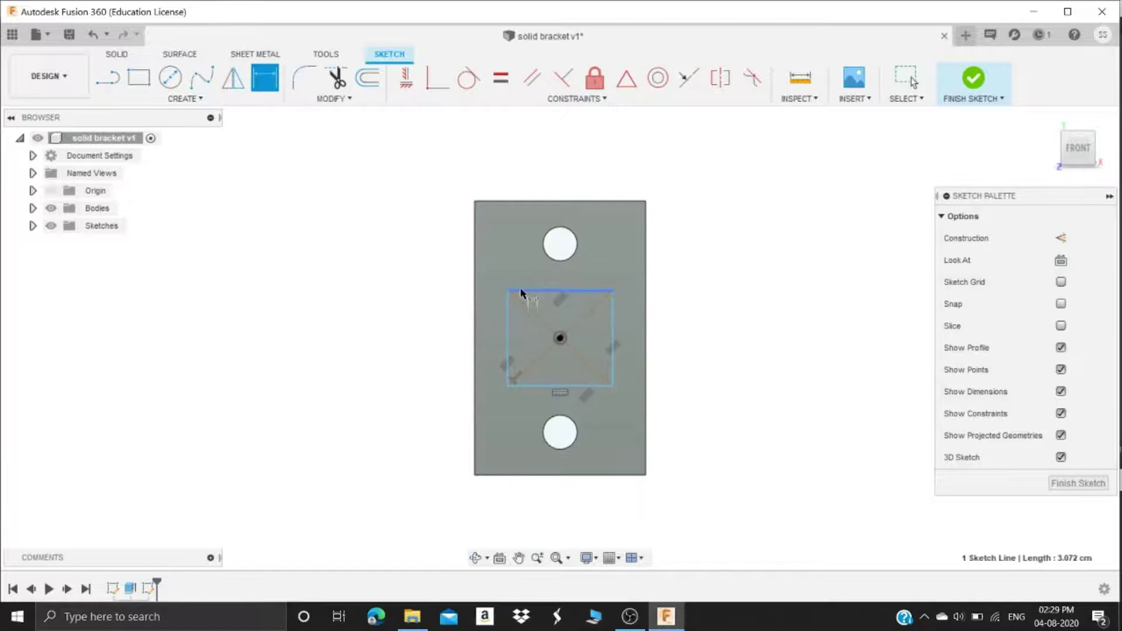
pyautogui.click(525, 224)
pyautogui.write('2.5')
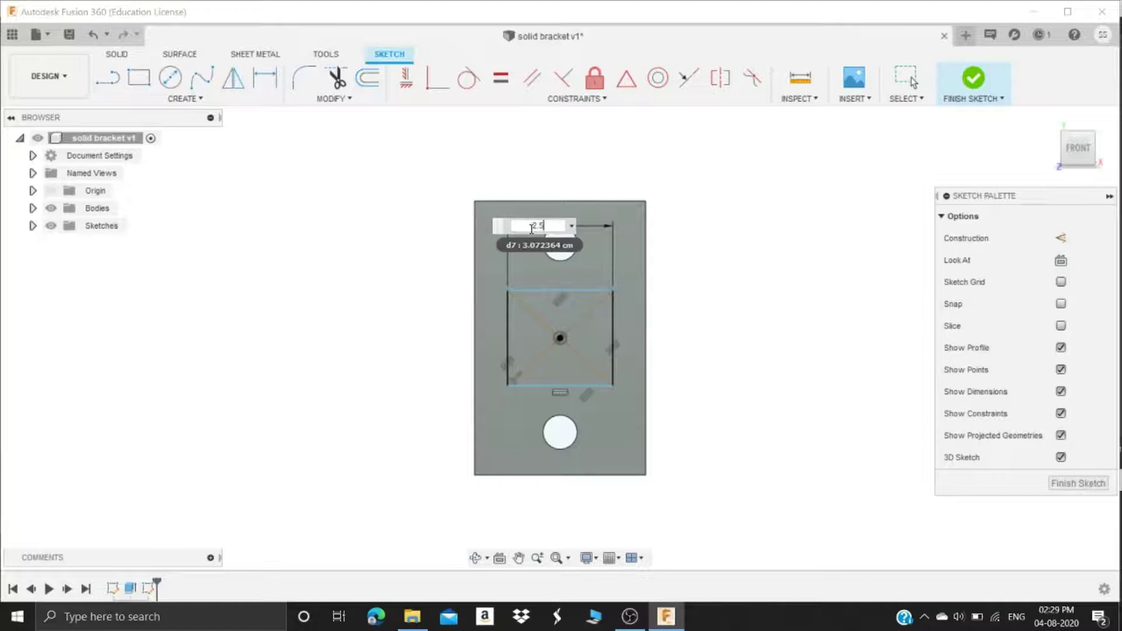
pyautogui.press('Return')
pyautogui.click(603, 318)
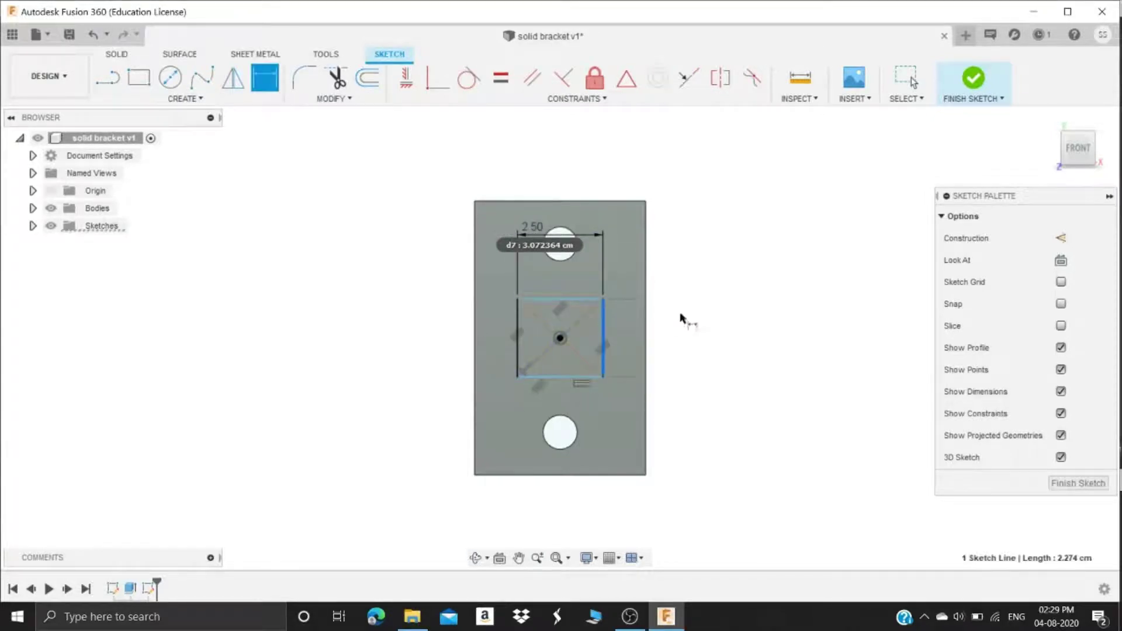
pyautogui.click(706, 315)
pyautogui.write('2.5')
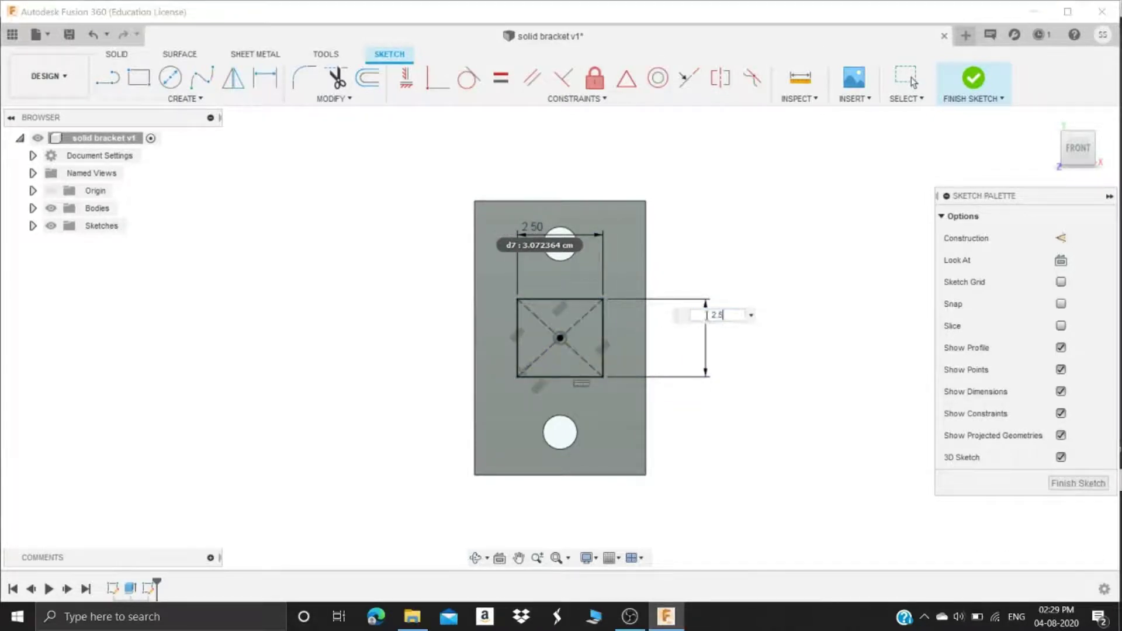
pyautogui.press('Return')
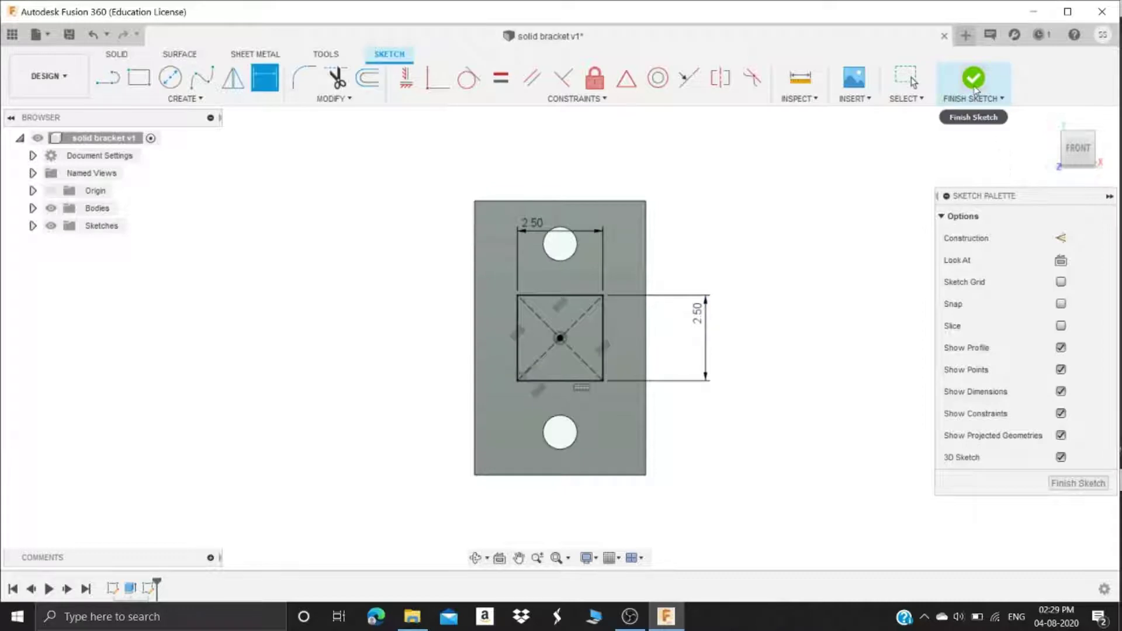
pyautogui.click(974, 82)
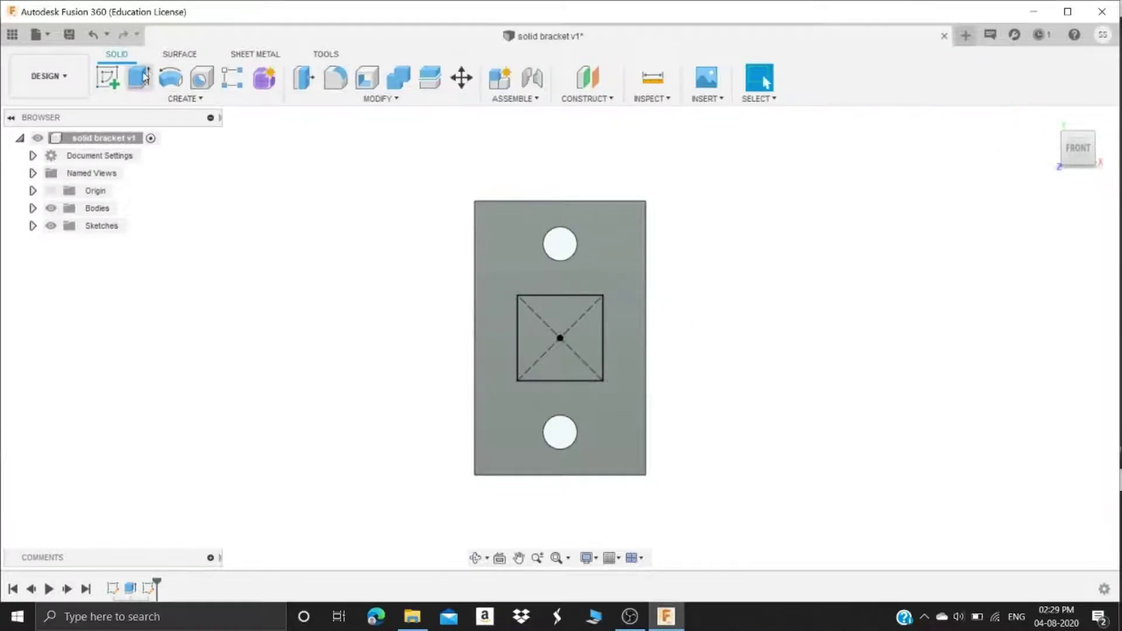
# Extrude the central square profile 8.5 cm, joined to the plate, as a long bar
pyautogui.click(145, 78)
pyautogui.click(571, 338)
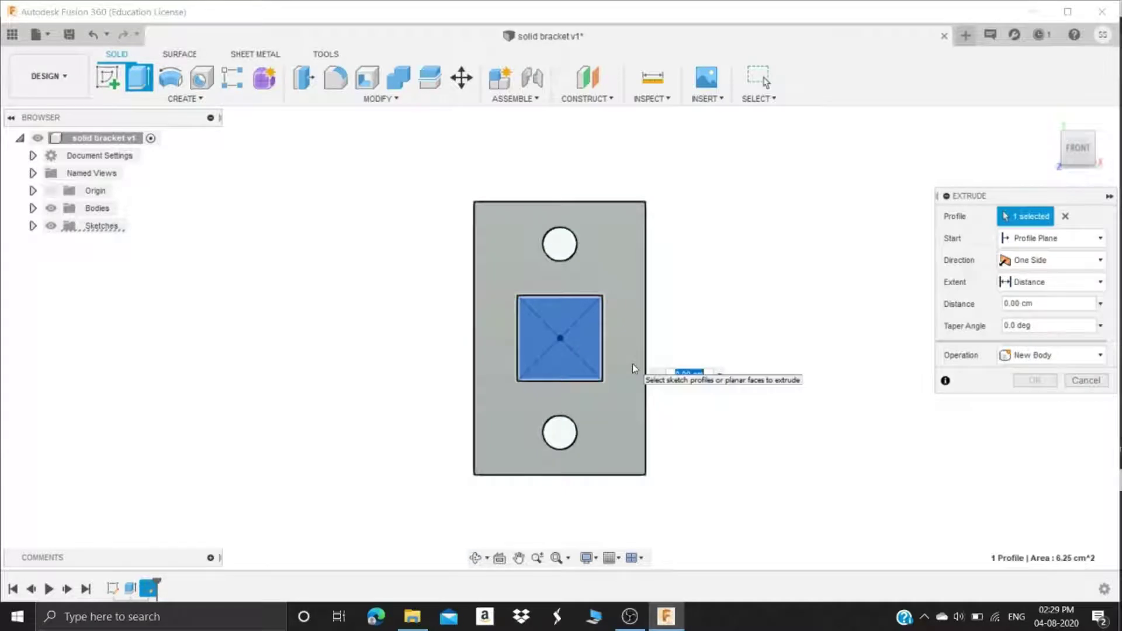
pyautogui.write('8.5')
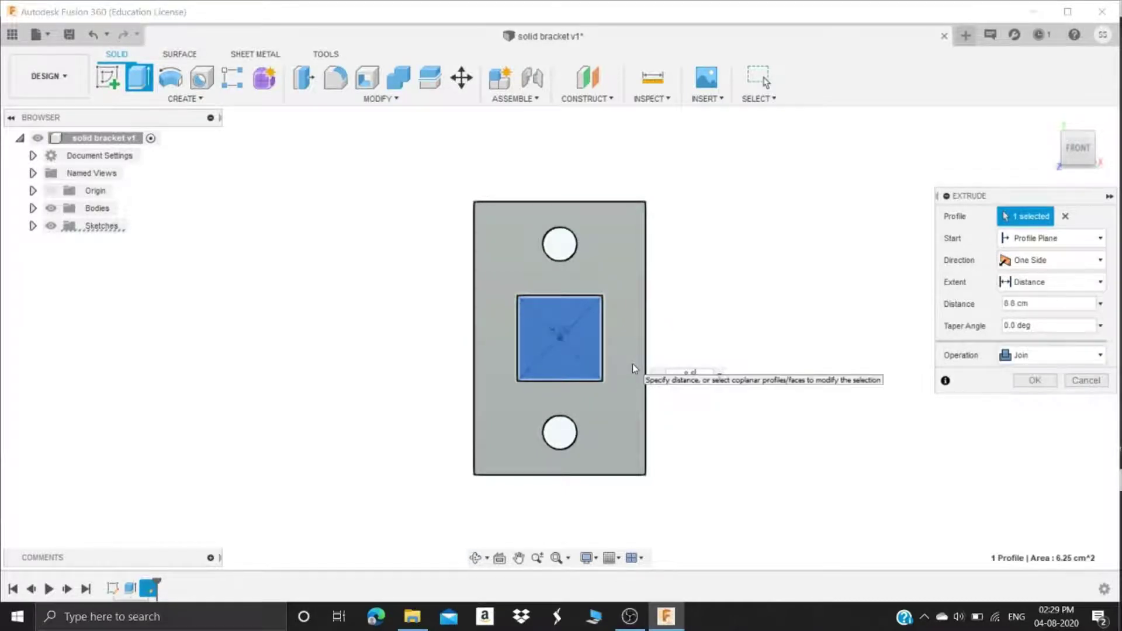
pyautogui.press('Return')
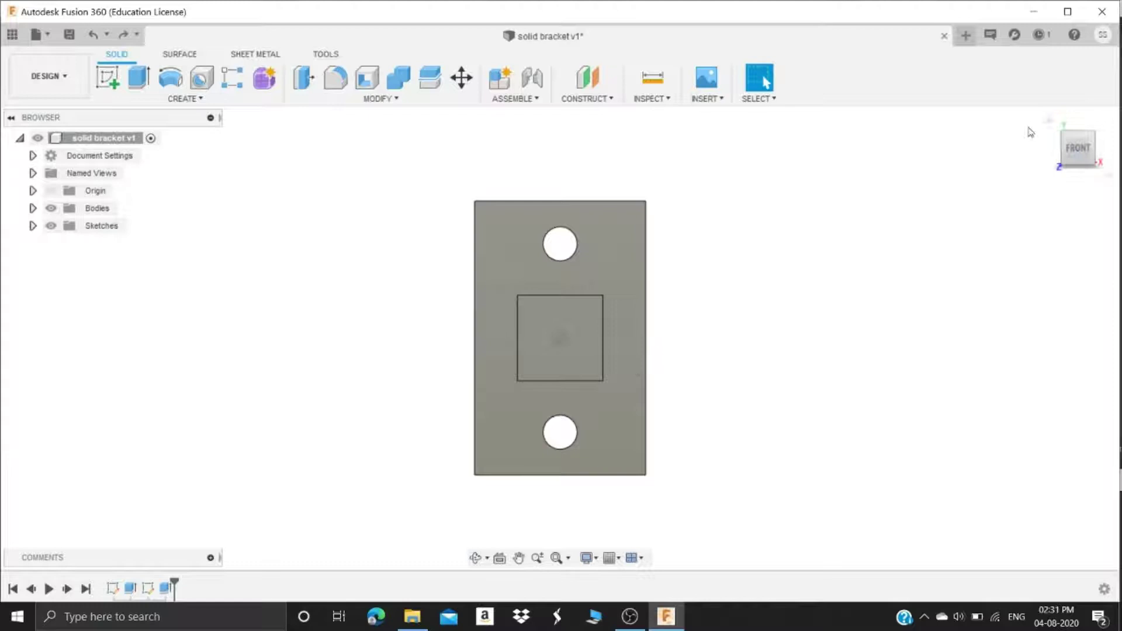
pyautogui.moveTo(1078, 147)
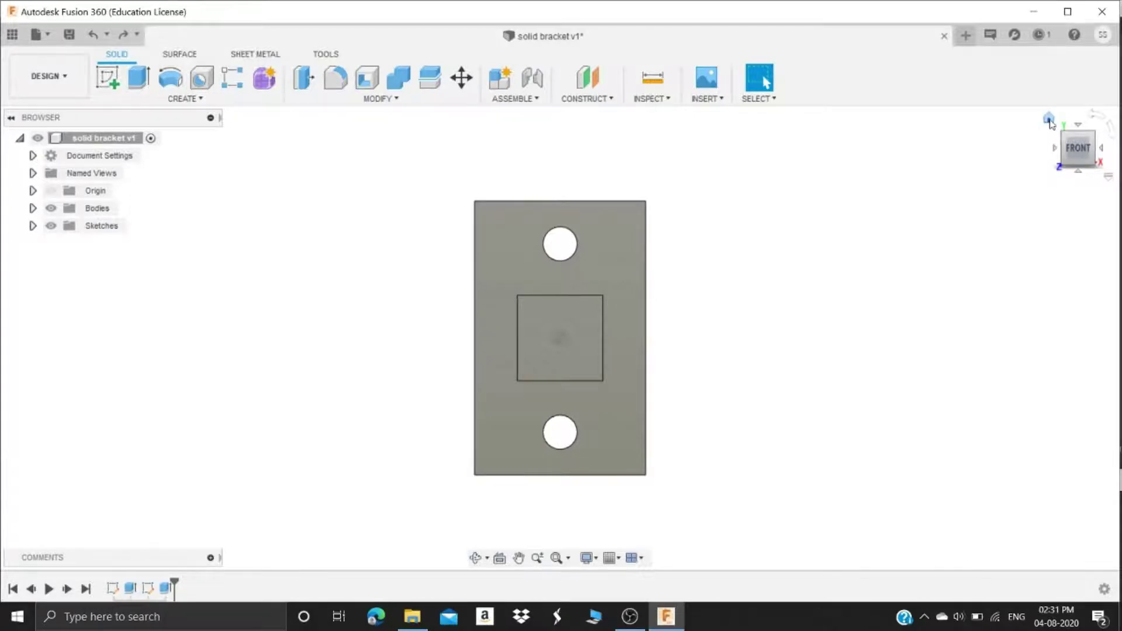
pyautogui.click(1049, 121)
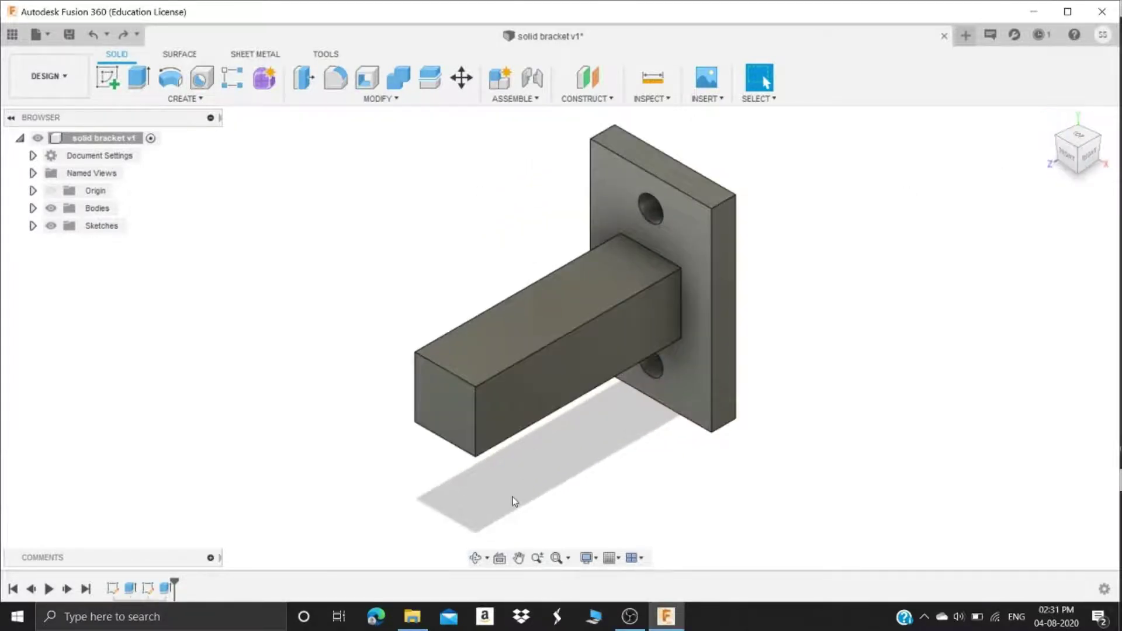
# Sketch a rectangle over the bar's left end on its side face
pyautogui.click(107, 77)
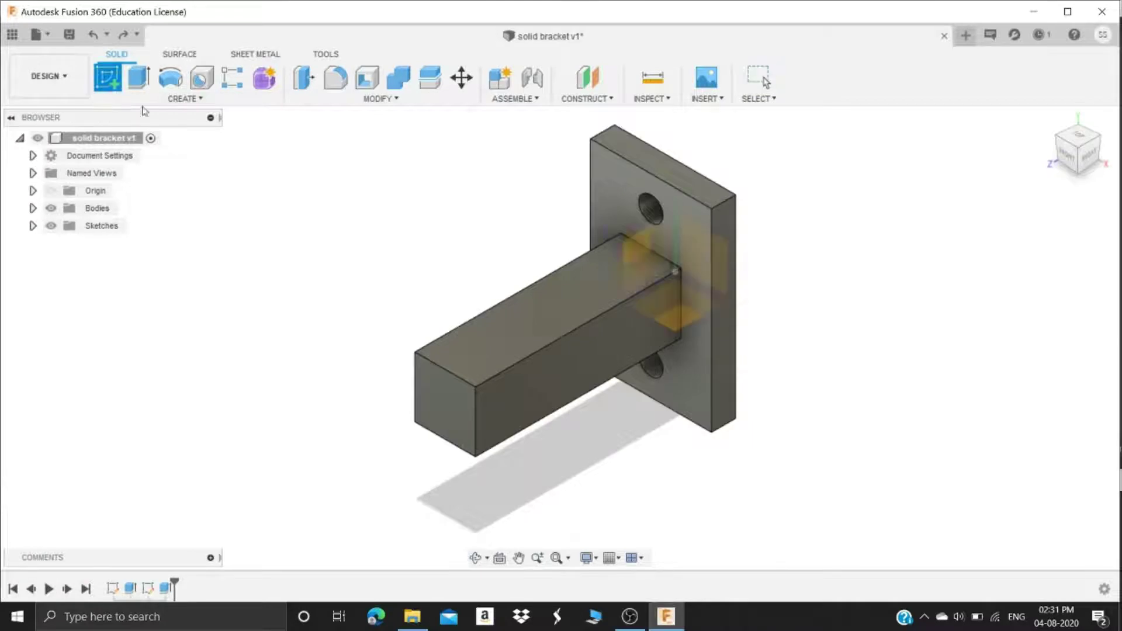
pyautogui.click(523, 392)
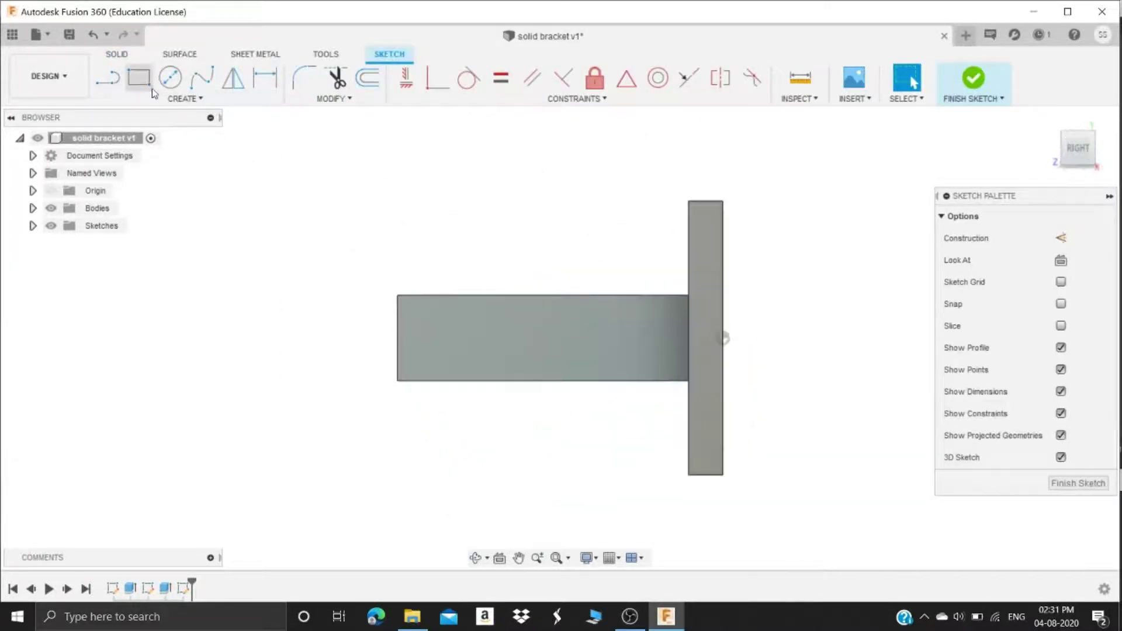
pyautogui.click(139, 78)
pyautogui.click(398, 295)
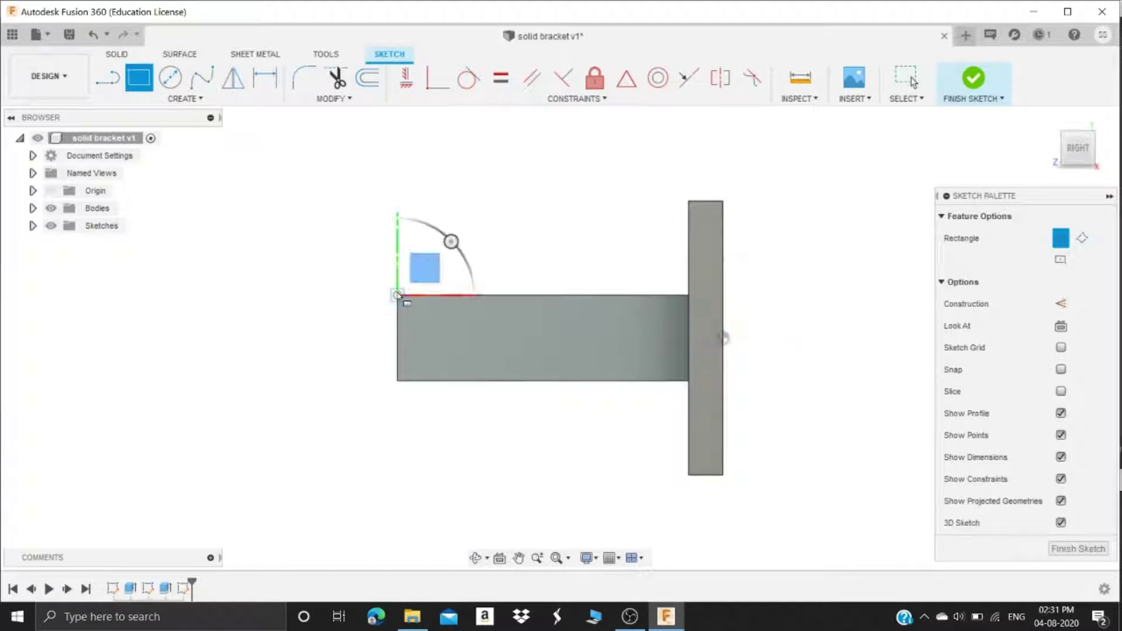
pyautogui.click(495, 381)
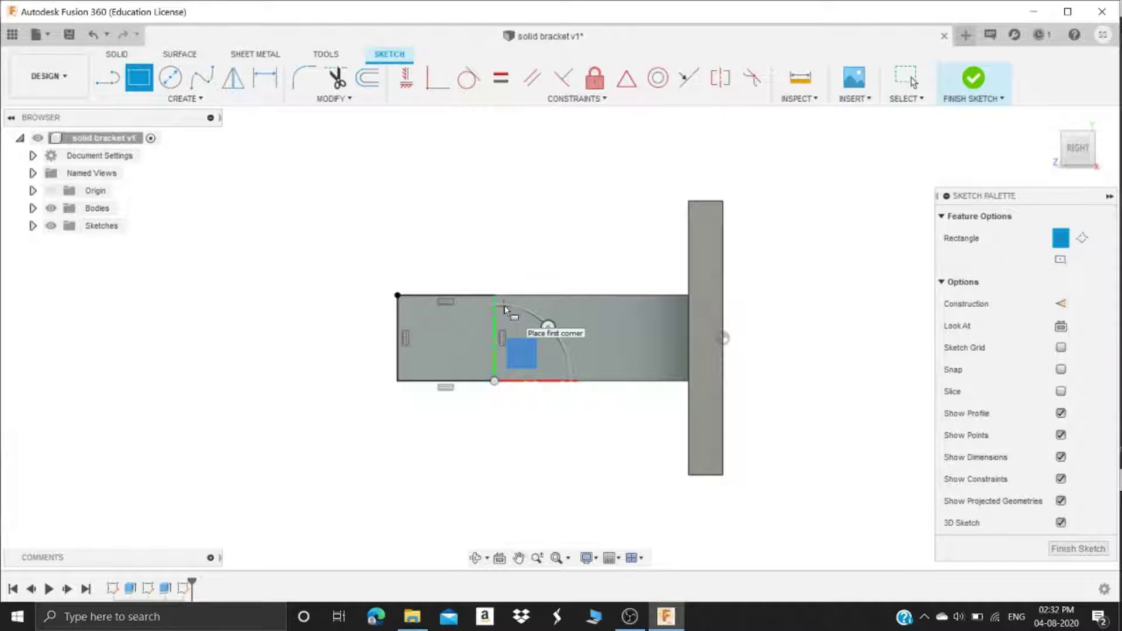
pyautogui.press('Escape')
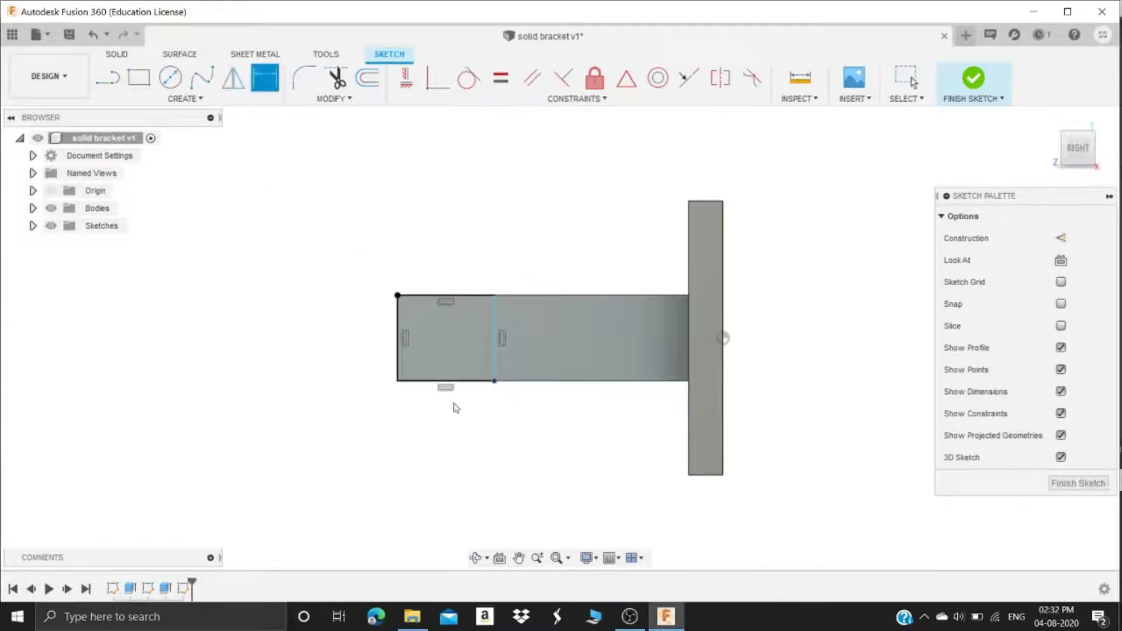
# Dimension the end rectangle's width to 2.50 cm
pyautogui.press('d')
pyautogui.click(466, 381)
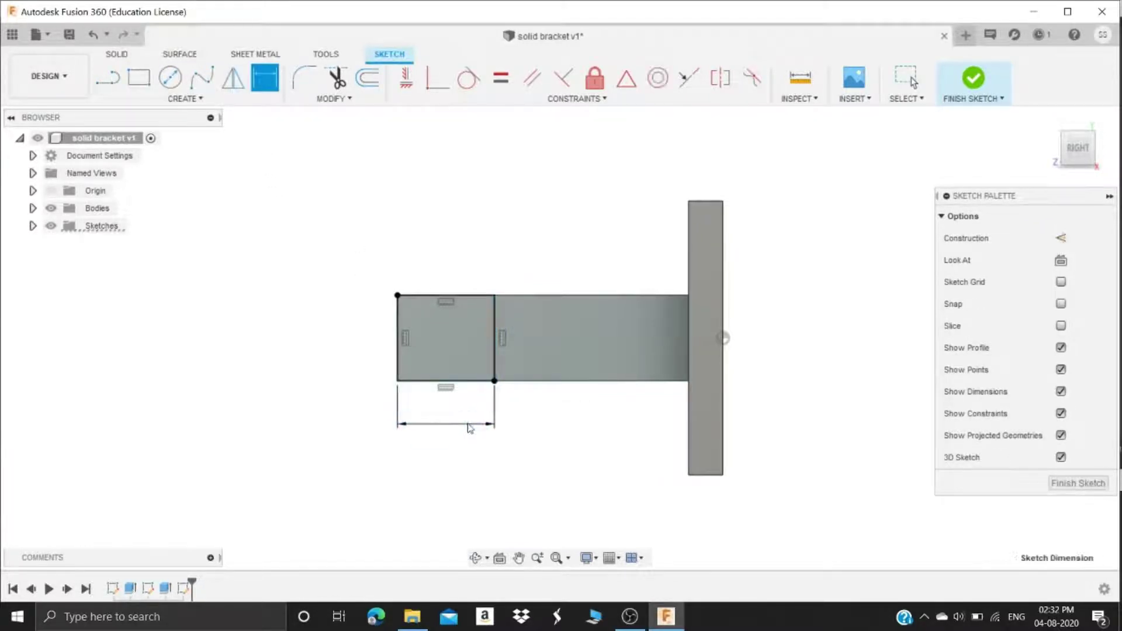
pyautogui.click(469, 426)
pyautogui.write('2.5')
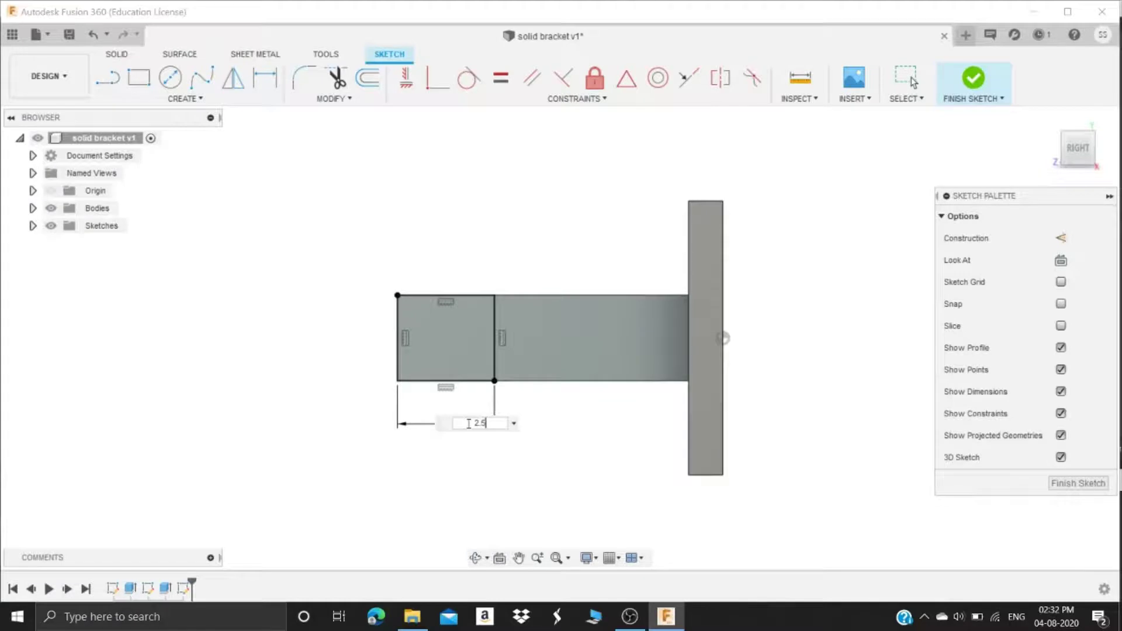
pyautogui.press('Return')
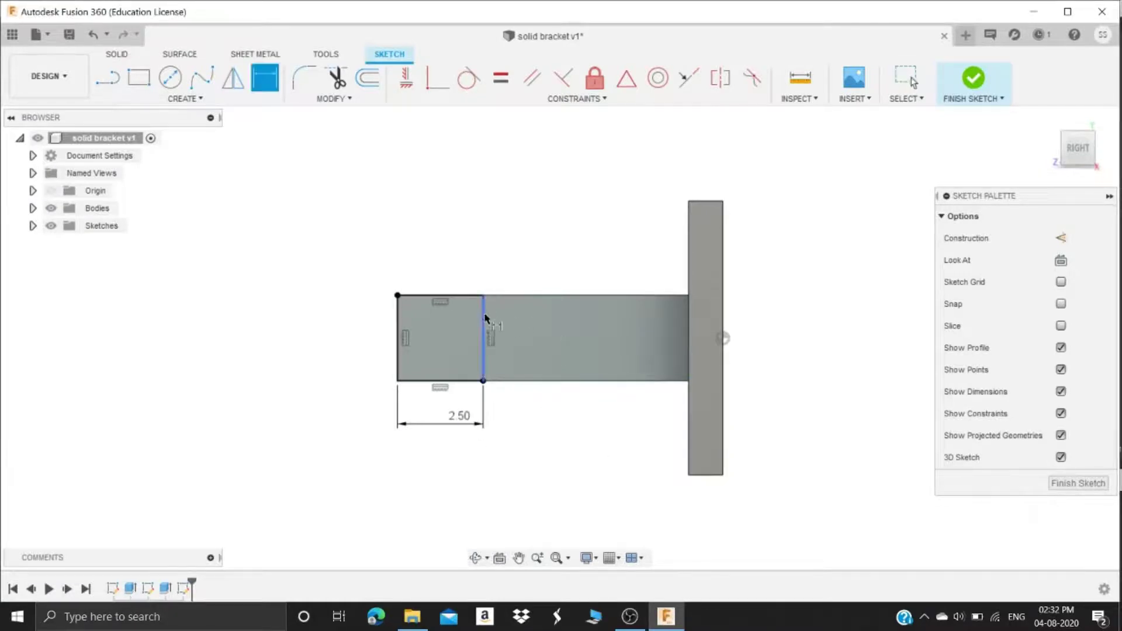
pyautogui.click(484, 317)
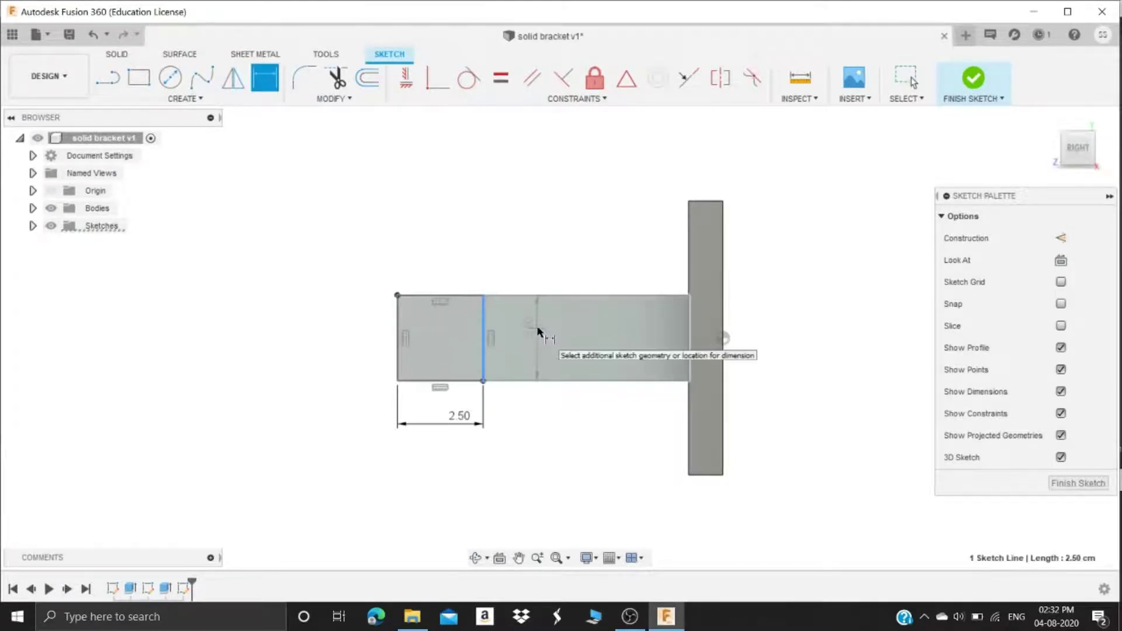
pyautogui.press('Escape')
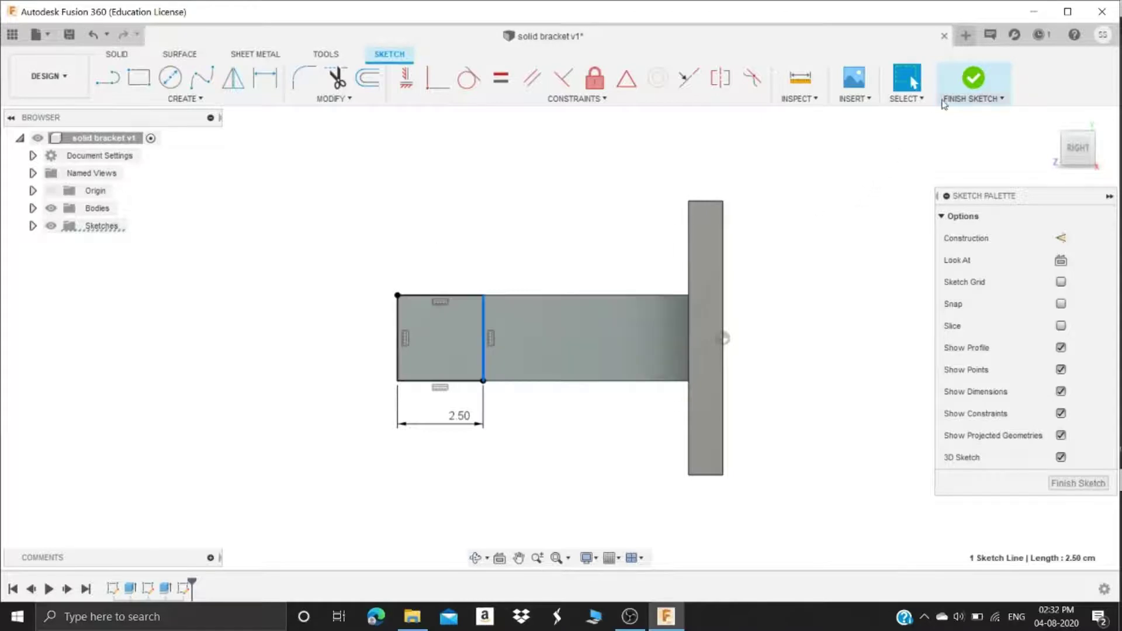
# Extrude the end rectangle about 6 cm into a perpendicular leg, making the bracket L-shaped
pyautogui.click(965, 87)
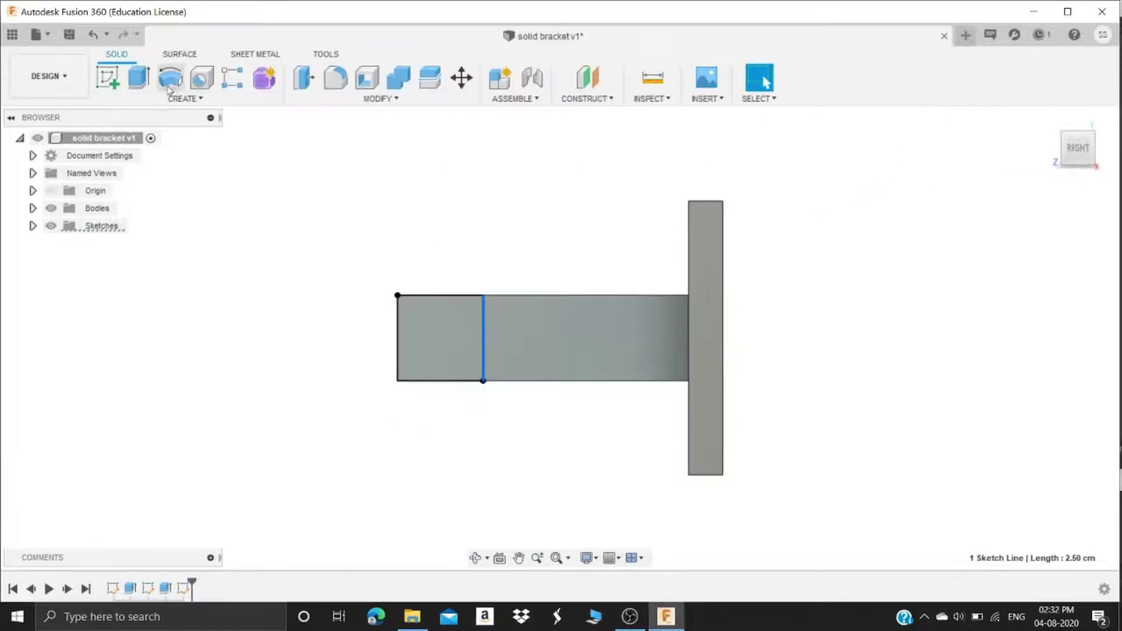
pyautogui.press('e')
pyautogui.click(446, 345)
pyautogui.write('6')
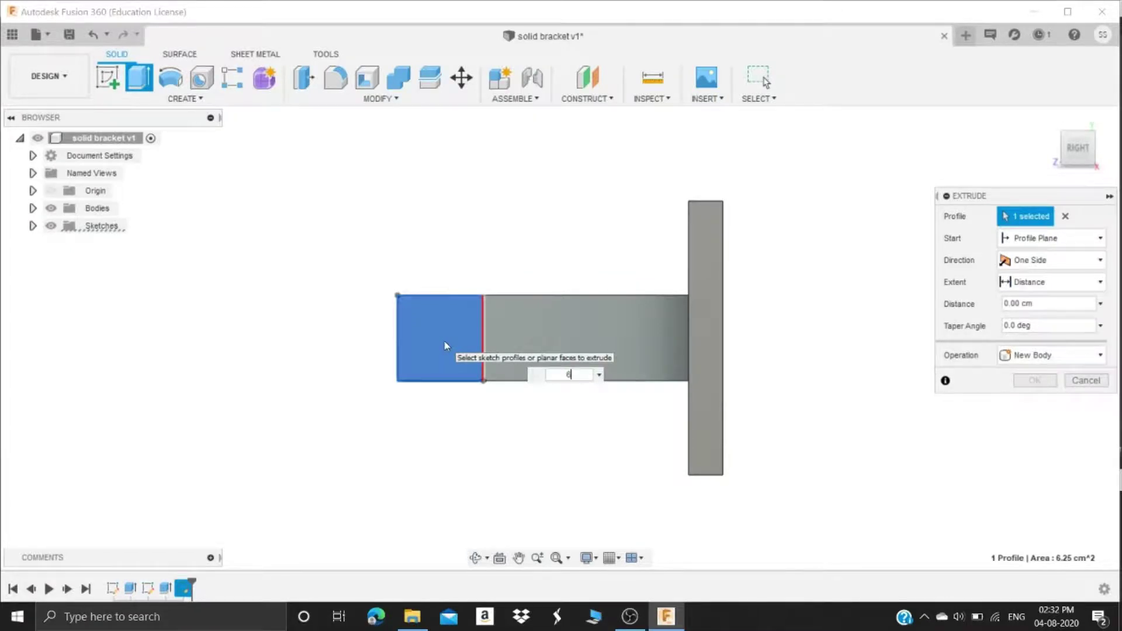
pyautogui.press('Return')
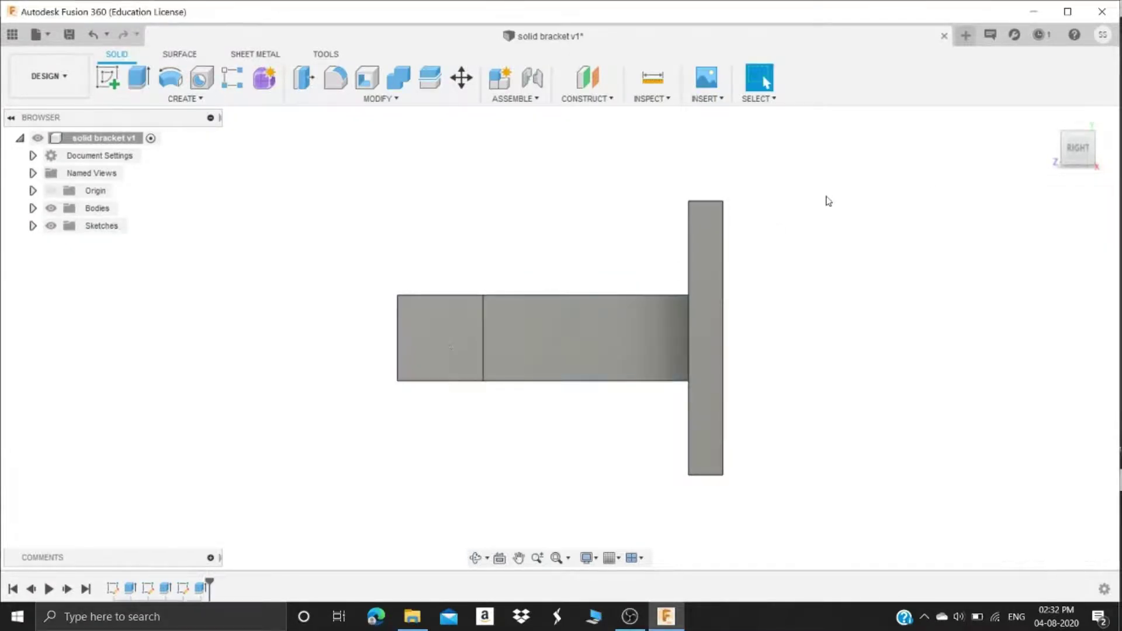
pyautogui.moveTo(1078, 148)
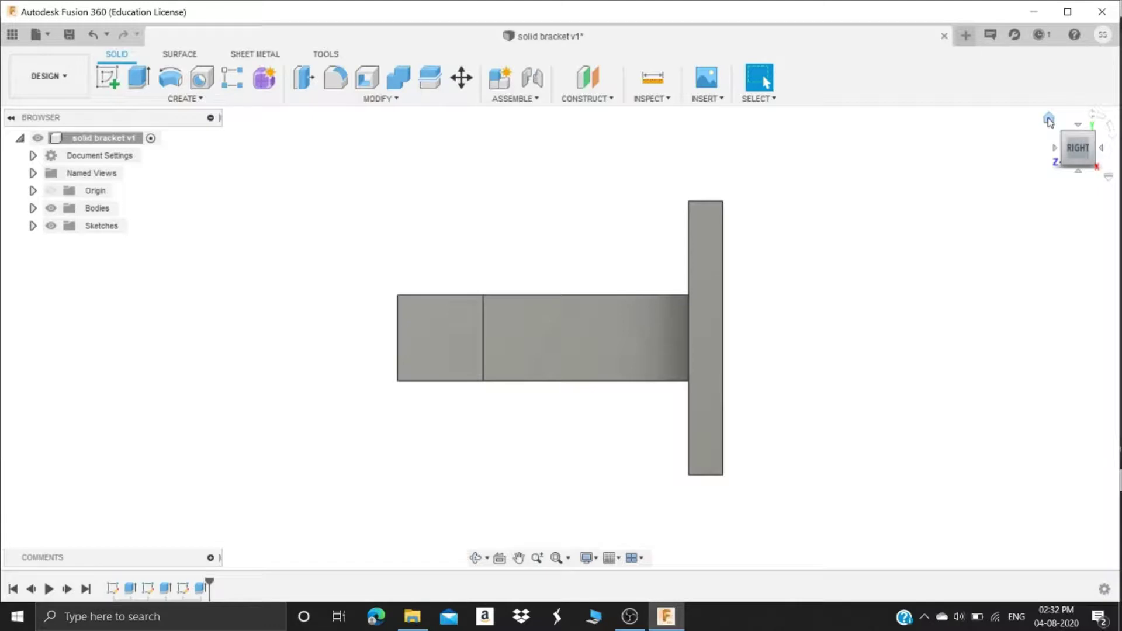
pyautogui.click(1049, 120)
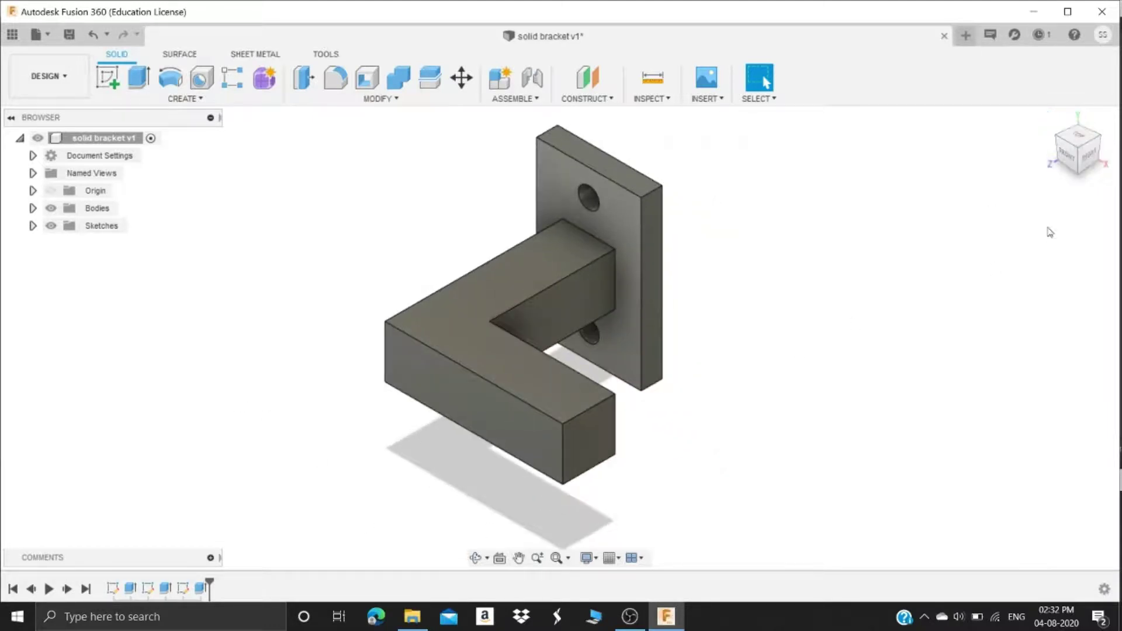
pyautogui.keyDown('shift'); pyautogui.moveTo(1067, 161); pyautogui.dragTo(1062, 173, button='middle'); pyautogui.keyUp('shift')
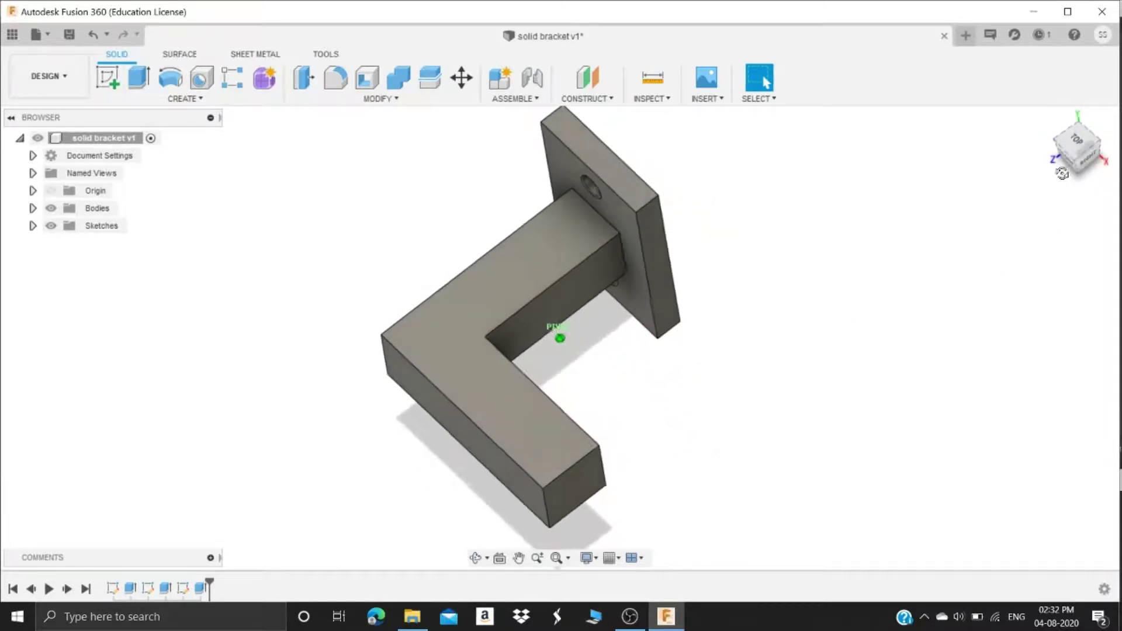
pyautogui.click(1062, 174)
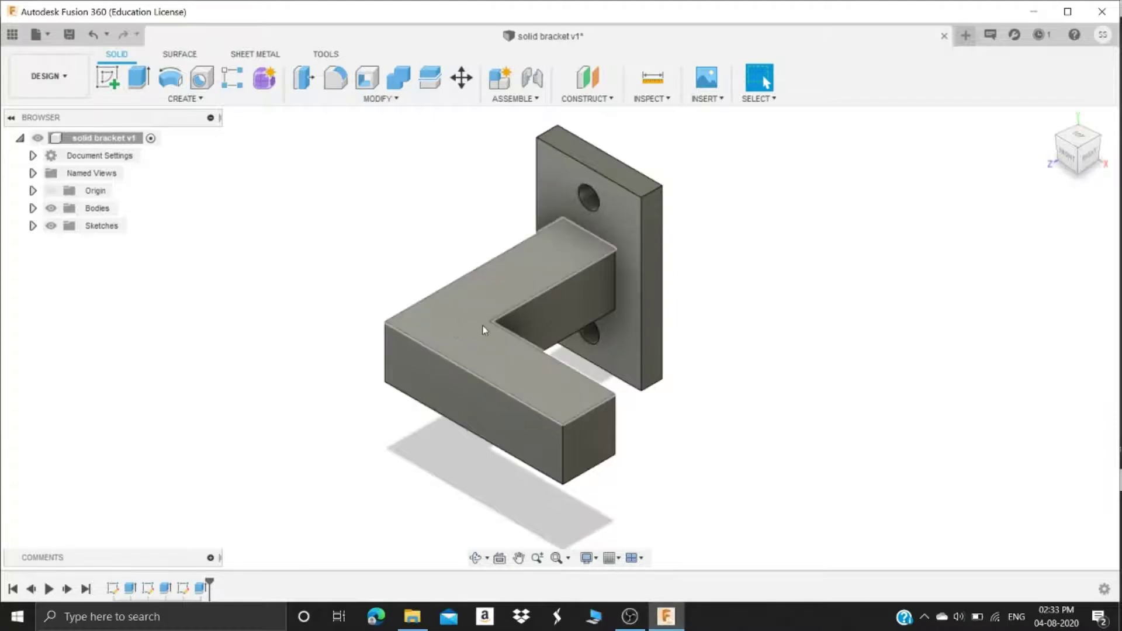
# Fillet the L-arm's inner corner edge with a 1 cm radius, then return to the home view
pyautogui.scroll(2, 490, 322)
pyautogui.scroll(3, 490, 323)
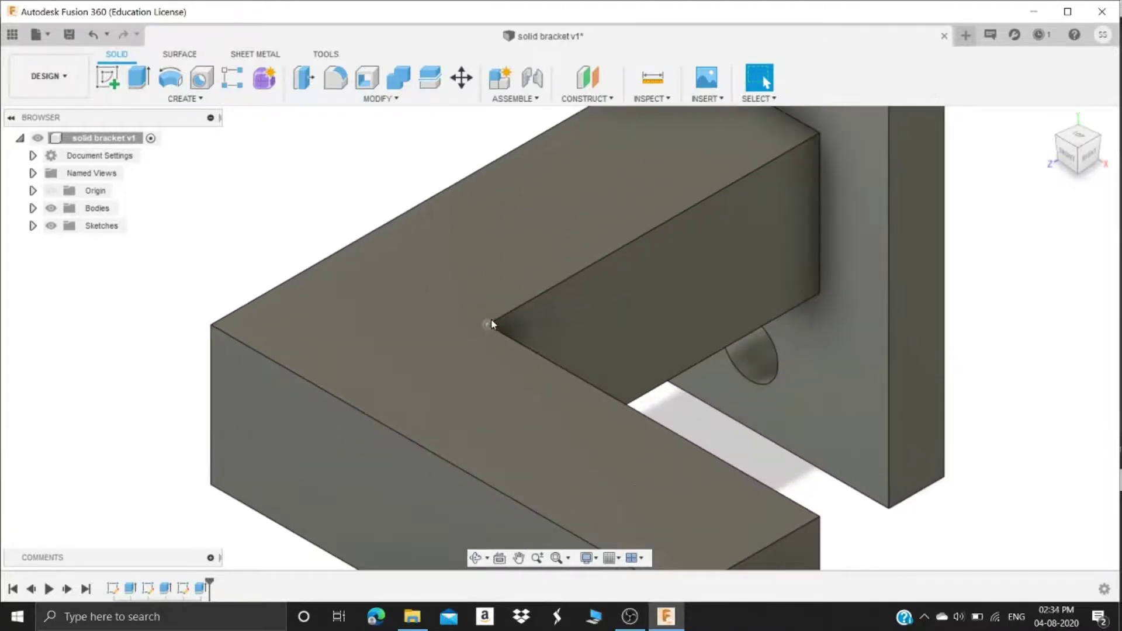
pyautogui.click(336, 77)
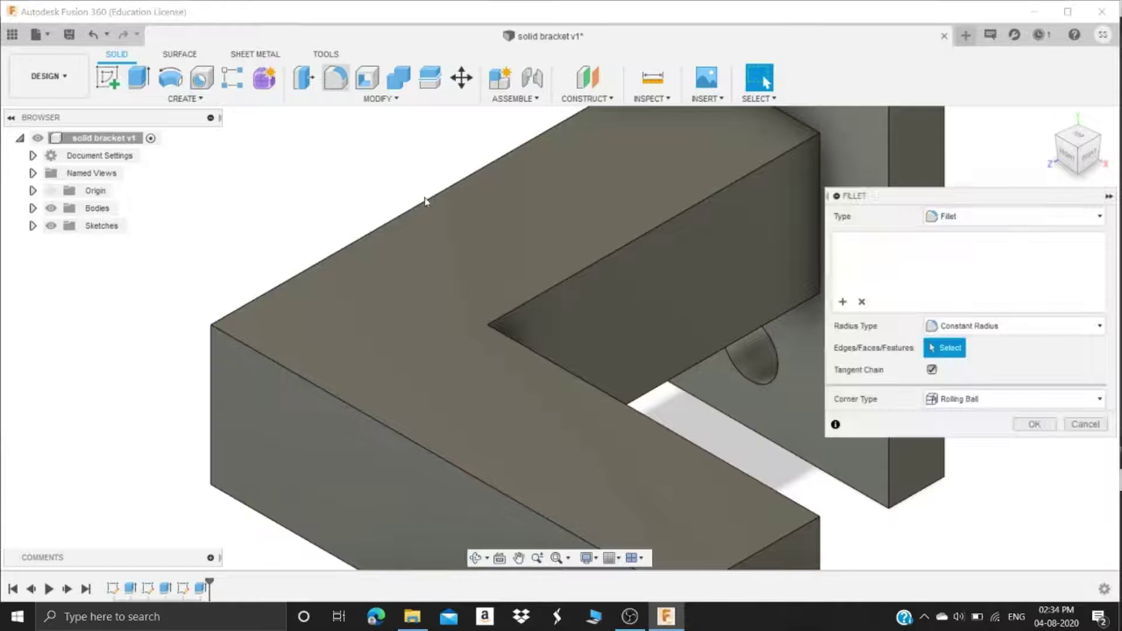
pyautogui.moveTo(559, 337)
pyautogui.keyDown('shift'); pyautogui.mouseDown(button='middle')
pyautogui.moveTo(584, 328)
pyautogui.moveTo(508, 376)
pyautogui.mouseUp(button='middle'); pyautogui.keyUp('shift')
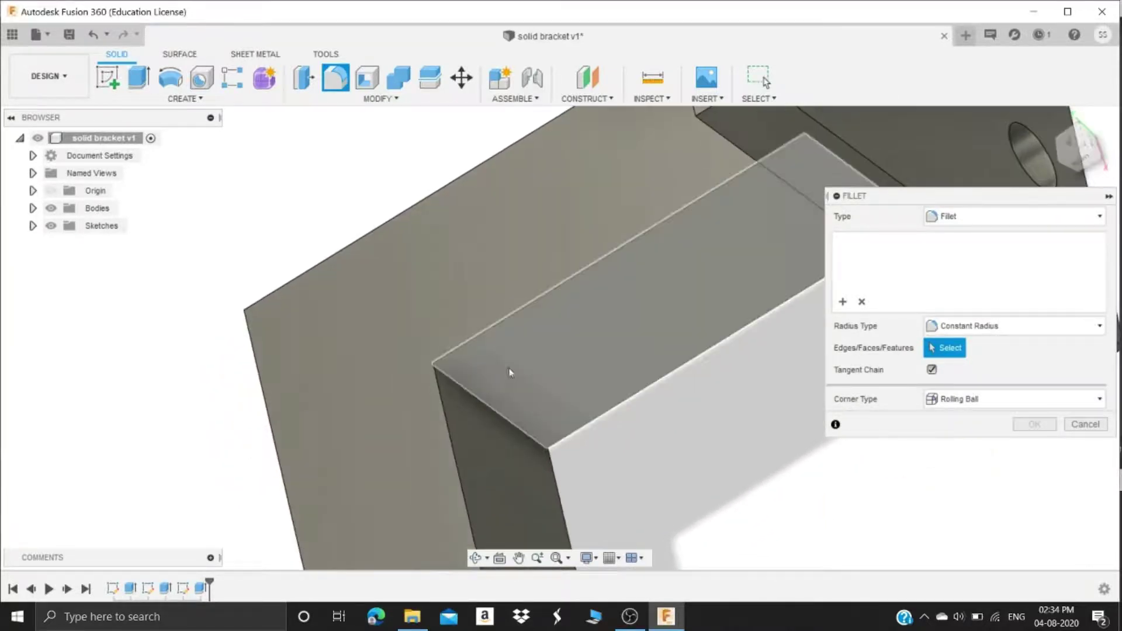
pyautogui.click(464, 390)
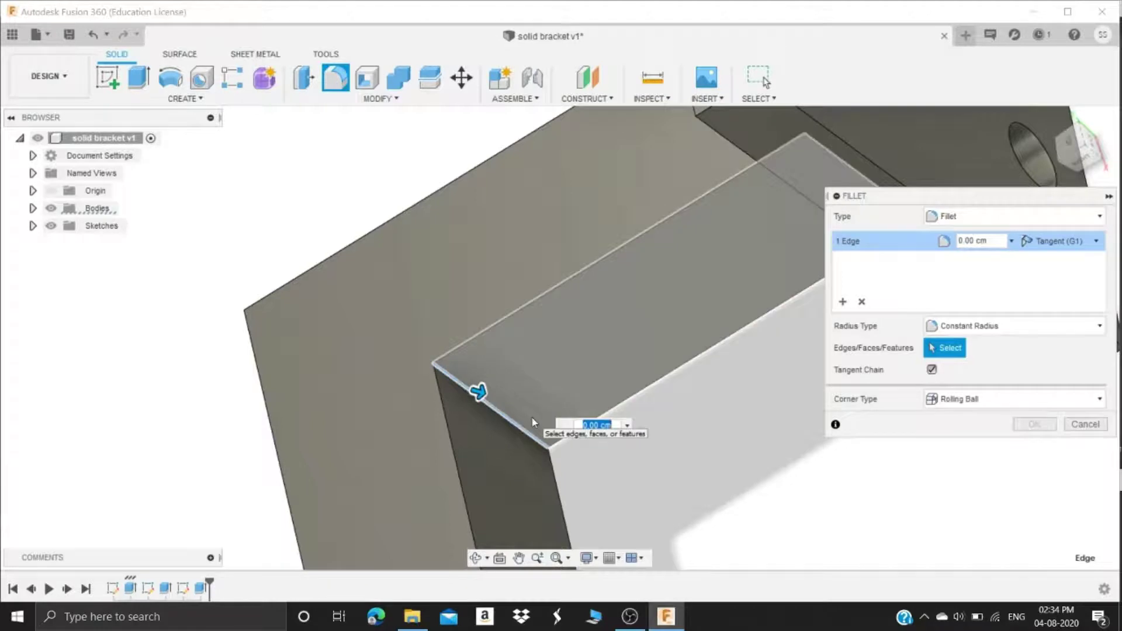
pyautogui.write('1')
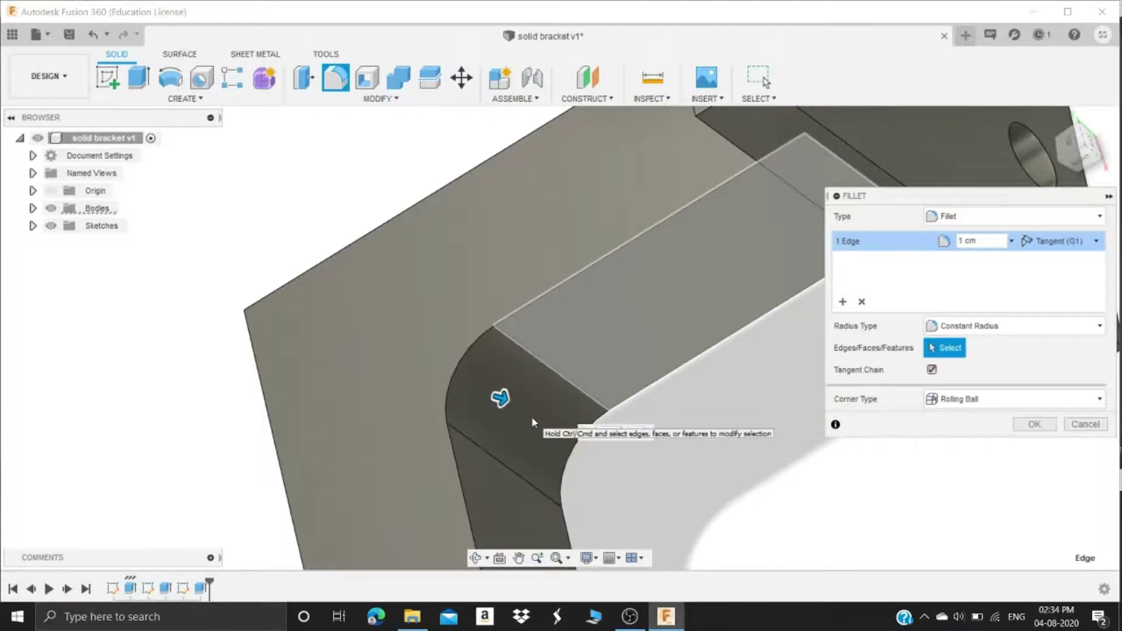
pyautogui.press('Return')
pyautogui.scroll(-3, 1034, 314)
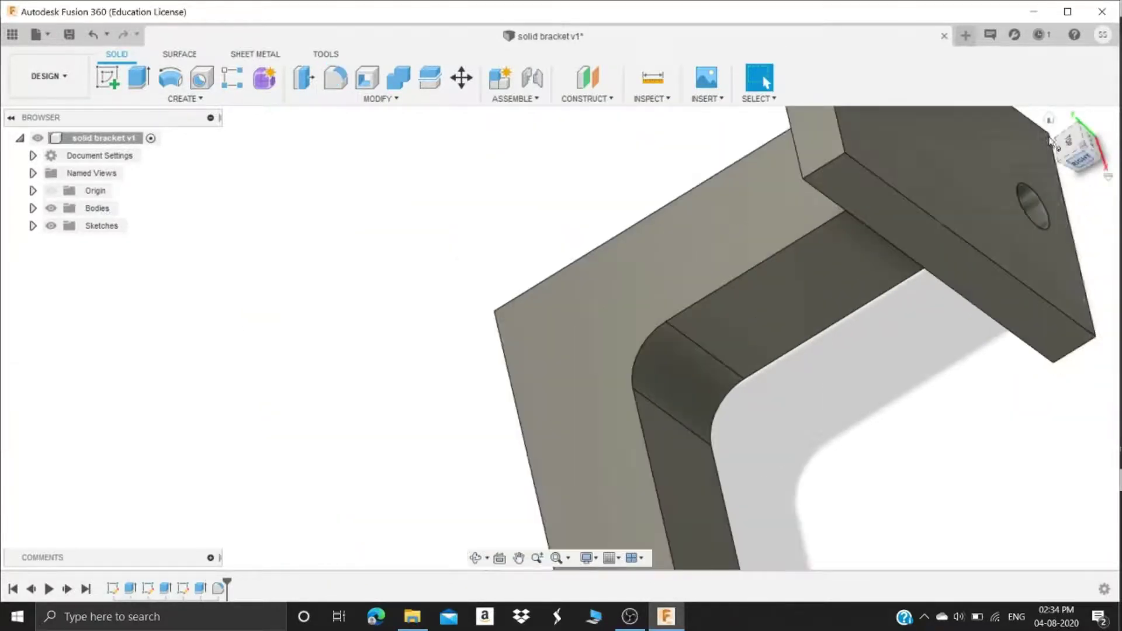
pyautogui.click(1050, 119)
pyautogui.scroll(4, 494, 333)
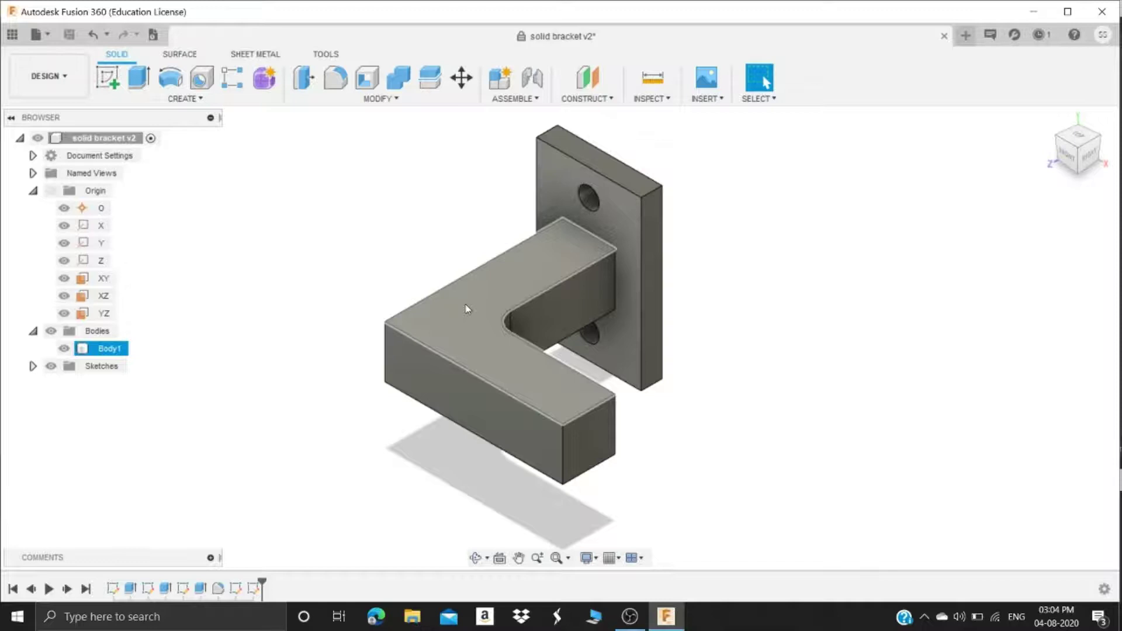
# On the bracket's top face, sketch a 3.50 cm line from the L's outer corner to the fillet
pyautogui.click(261, 196)
pyautogui.click(108, 76)
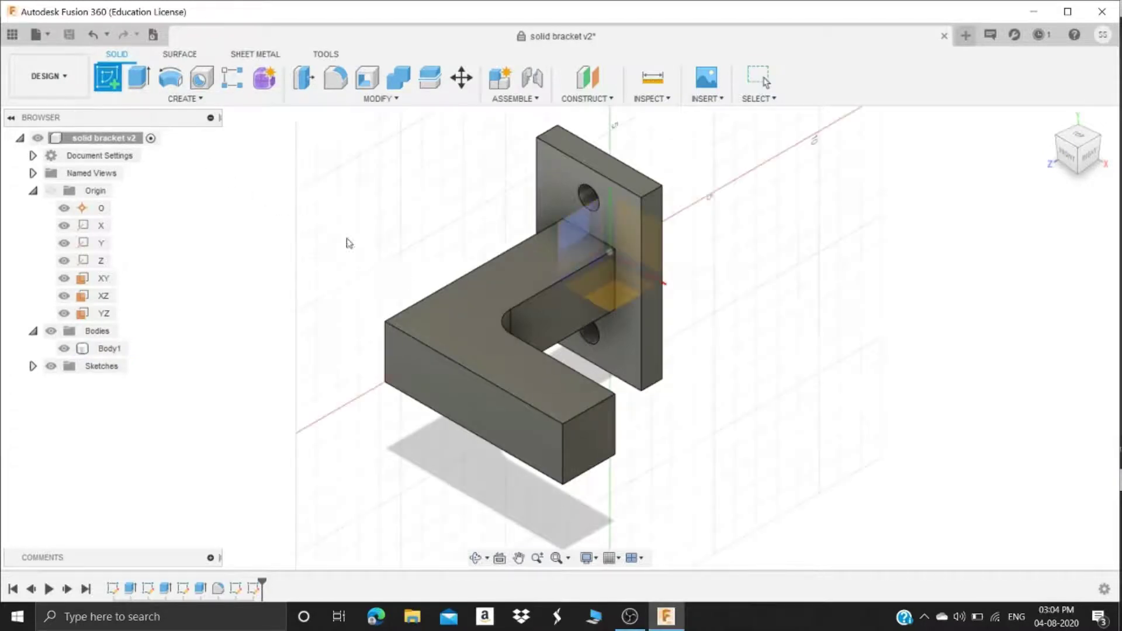
pyautogui.click(469, 311)
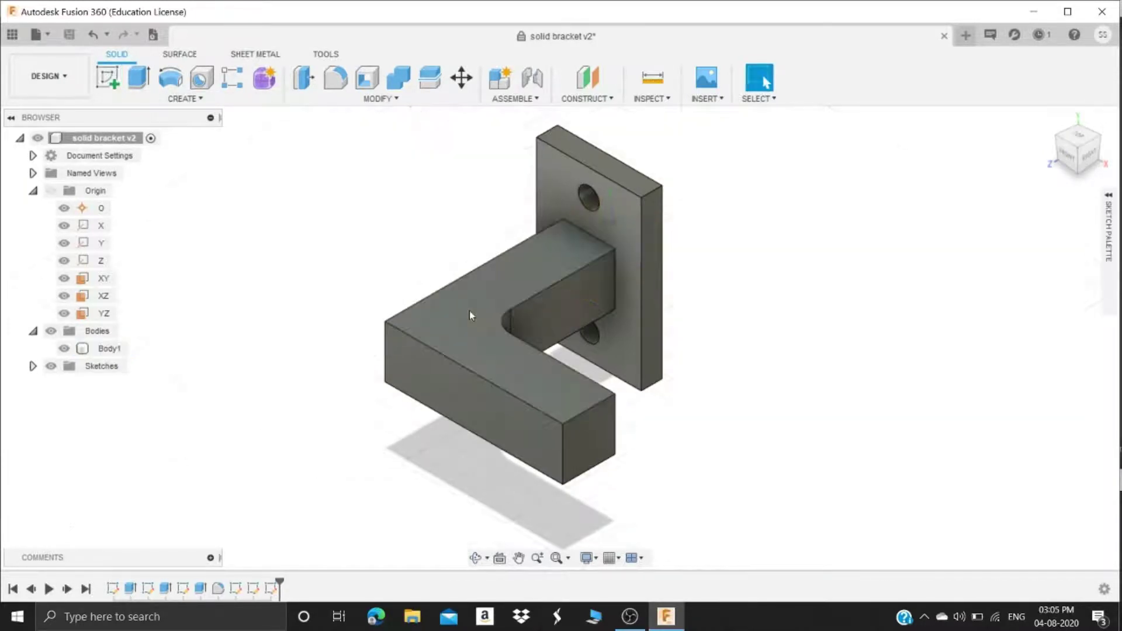
pyautogui.press('l')
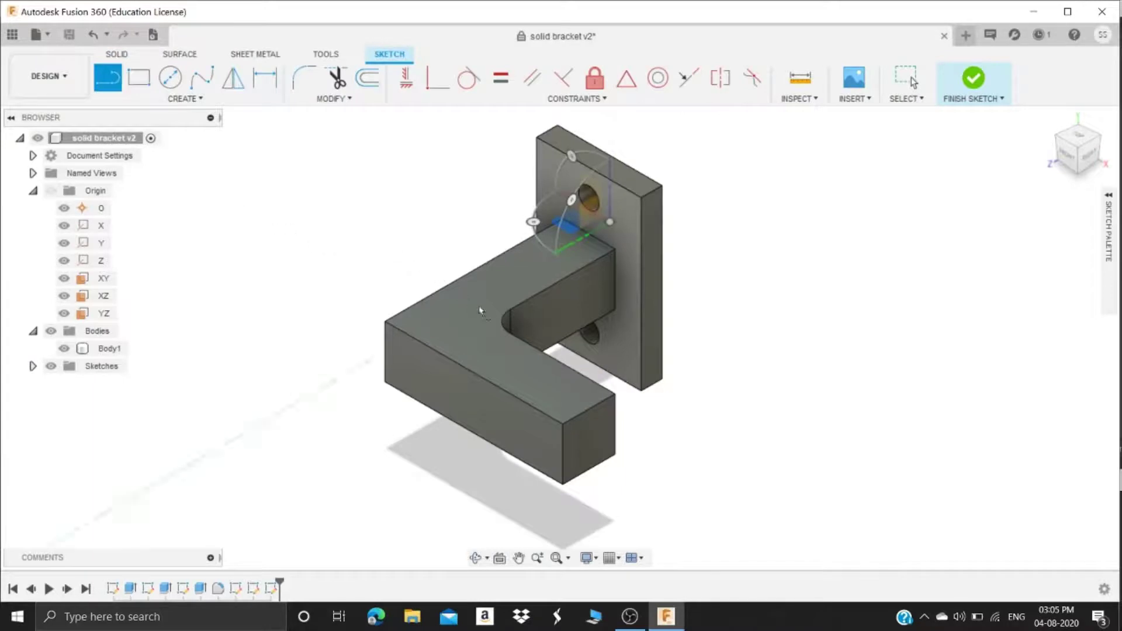
pyautogui.moveTo(552, 253); pyautogui.dragTo(440, 355)
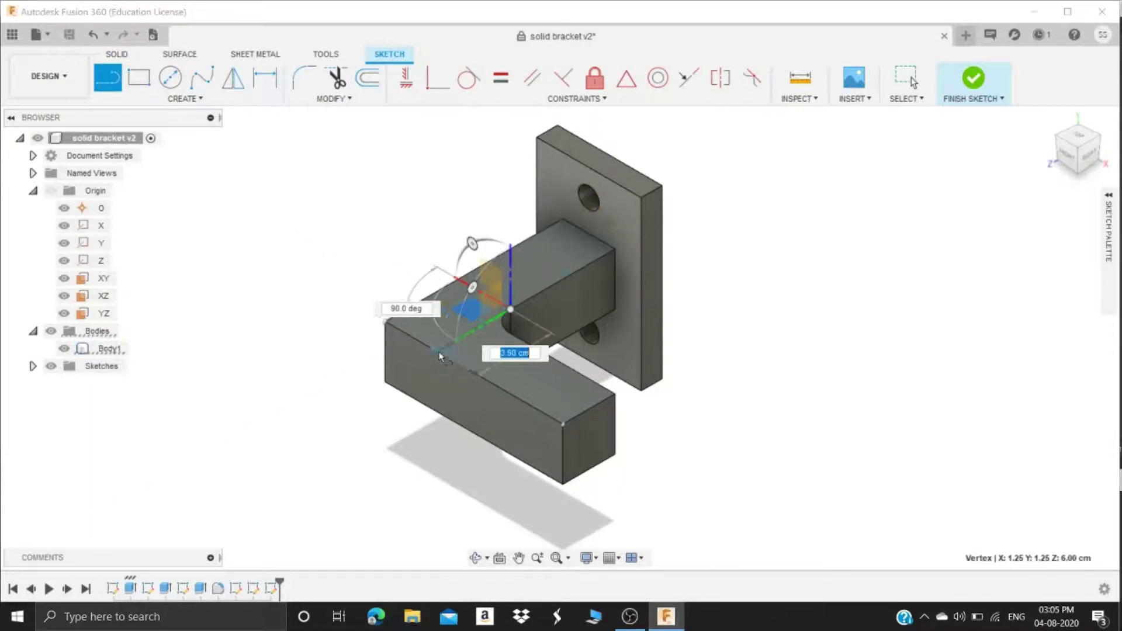
pyautogui.press('Return')
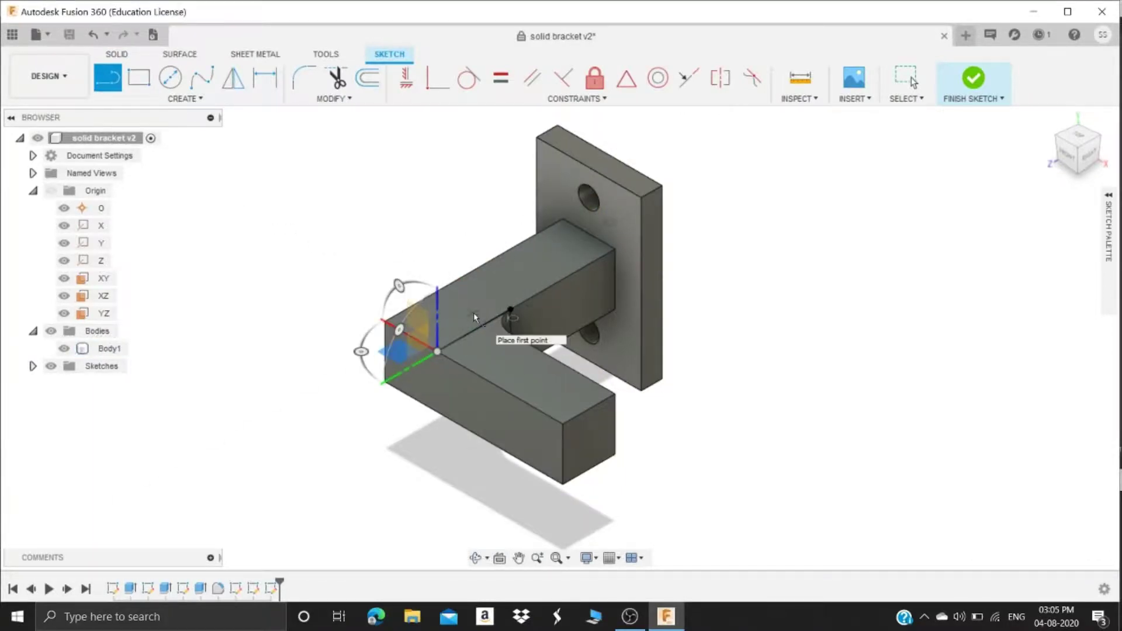
pyautogui.press('Escape')
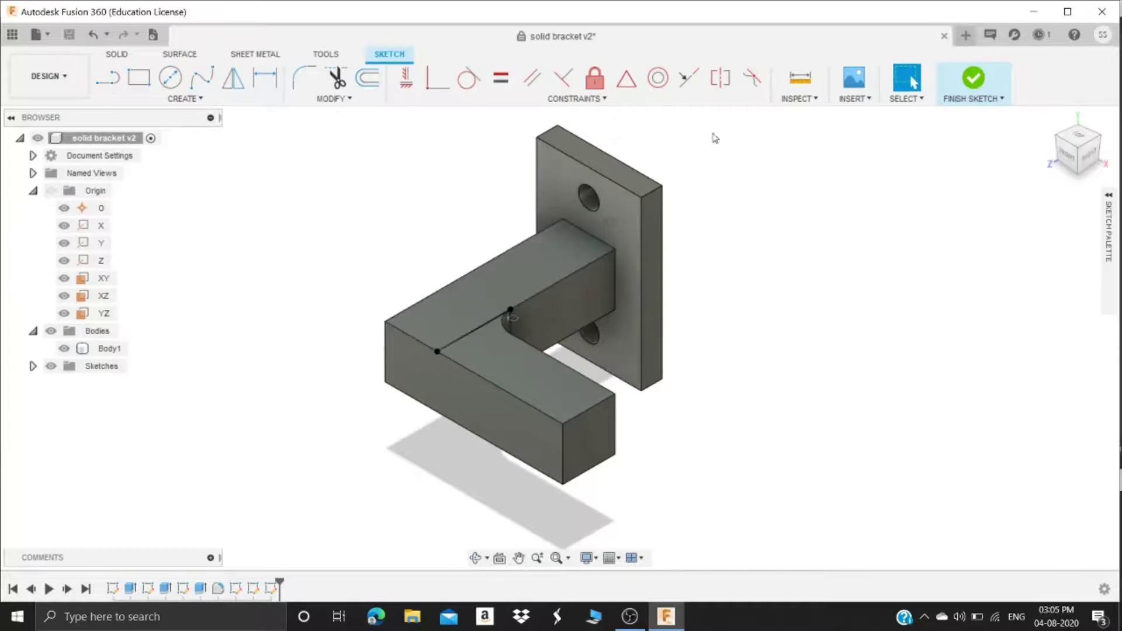
pyautogui.click(973, 79)
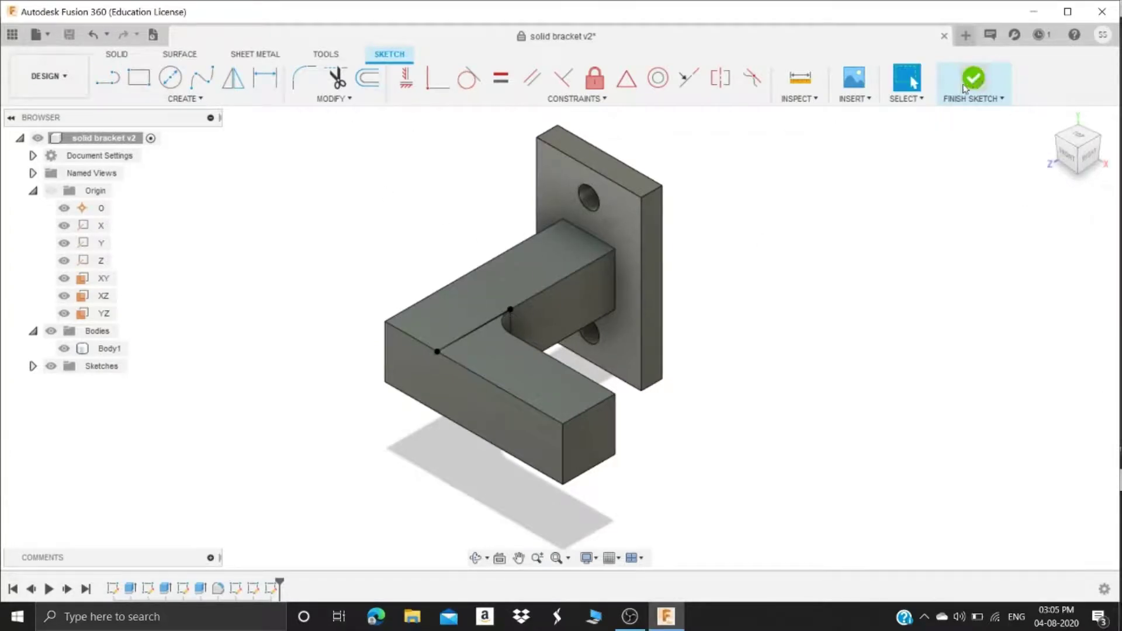
pyautogui.click(382, 100)
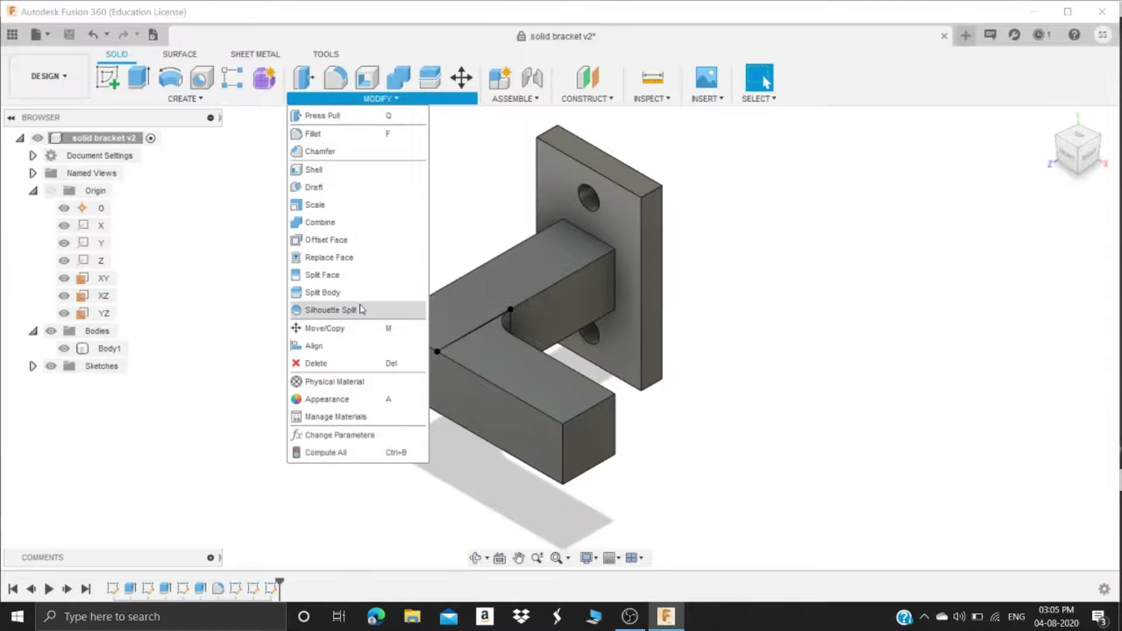
pyautogui.click(351, 275)
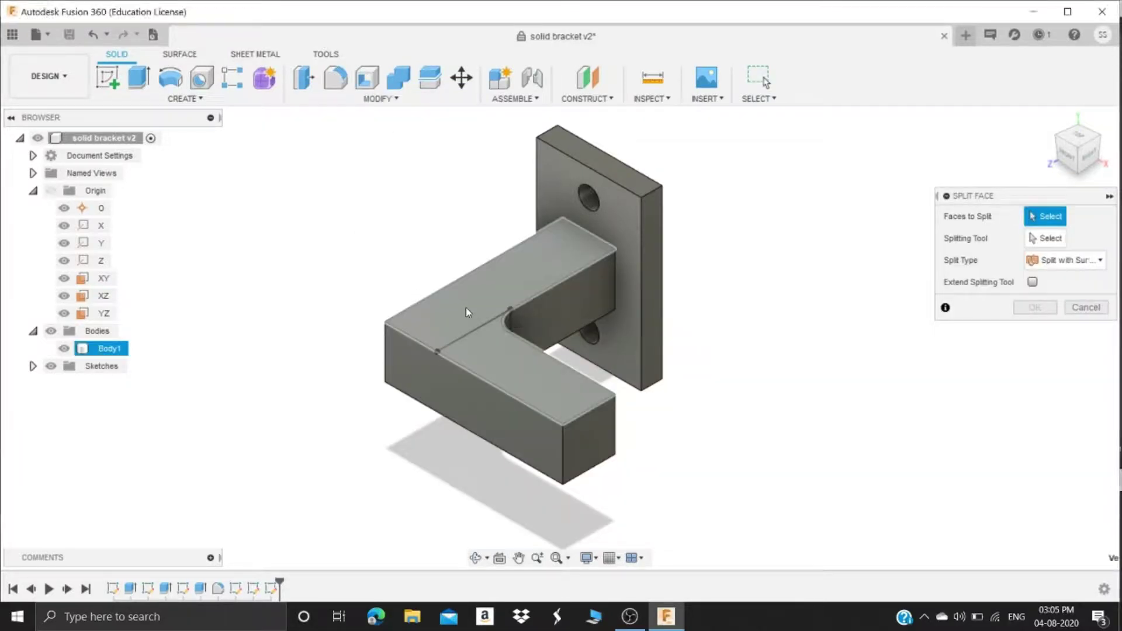
pyautogui.click(465, 307)
pyautogui.click(1025, 244)
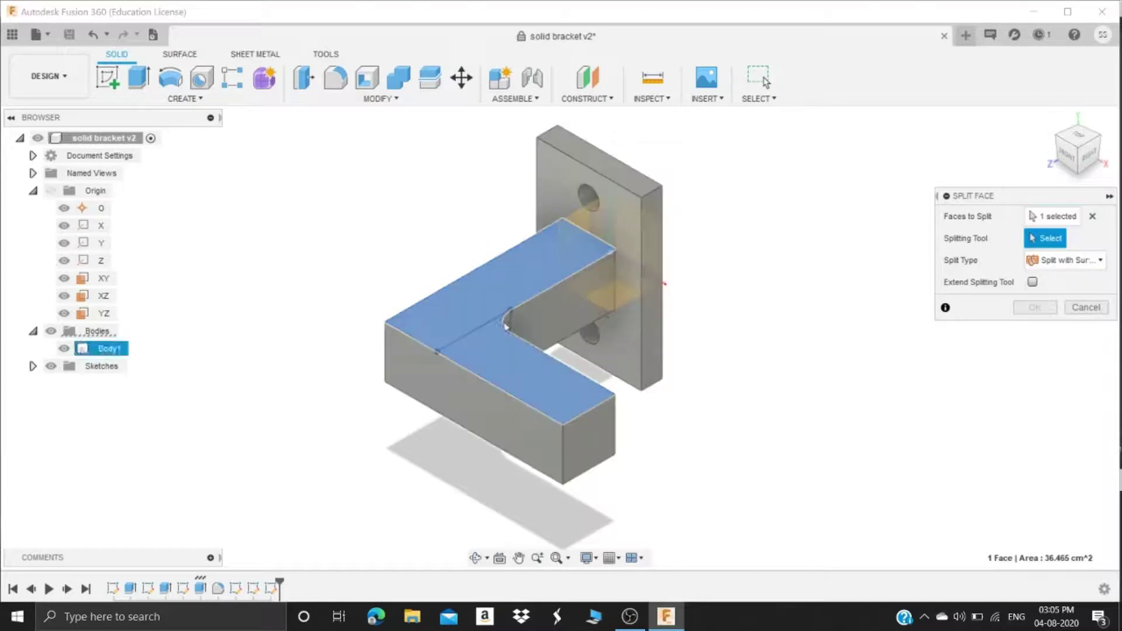
pyautogui.click(489, 327)
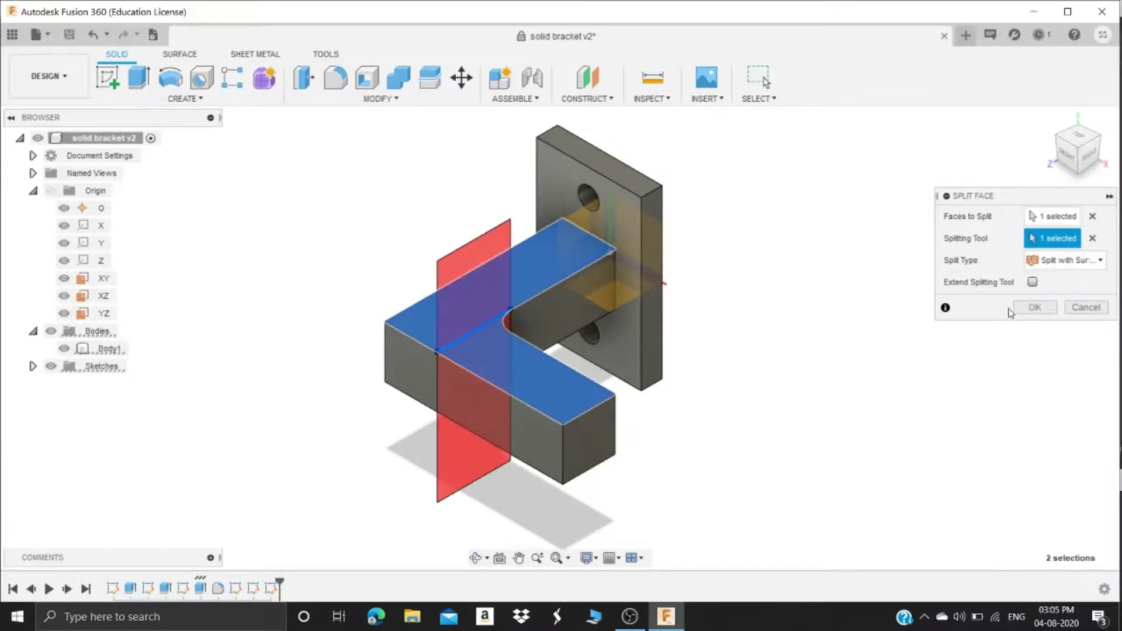
pyautogui.click(1033, 308)
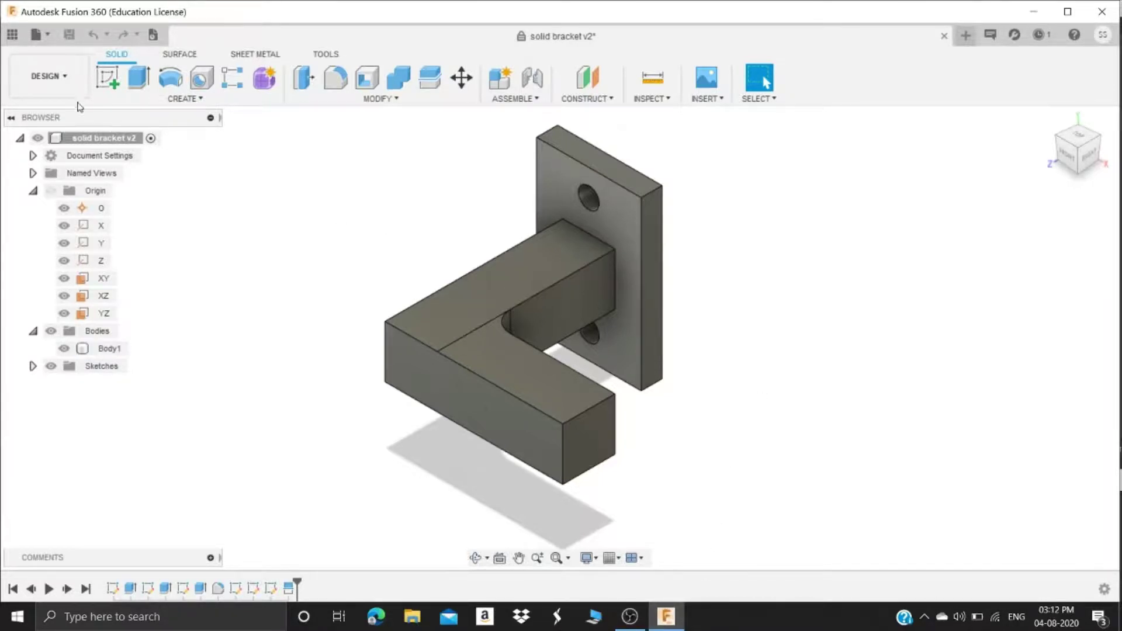
# In the Simulation workspace, create a Static Stress study with Steel as its study material
pyautogui.click(49, 76)
pyautogui.click(56, 186)
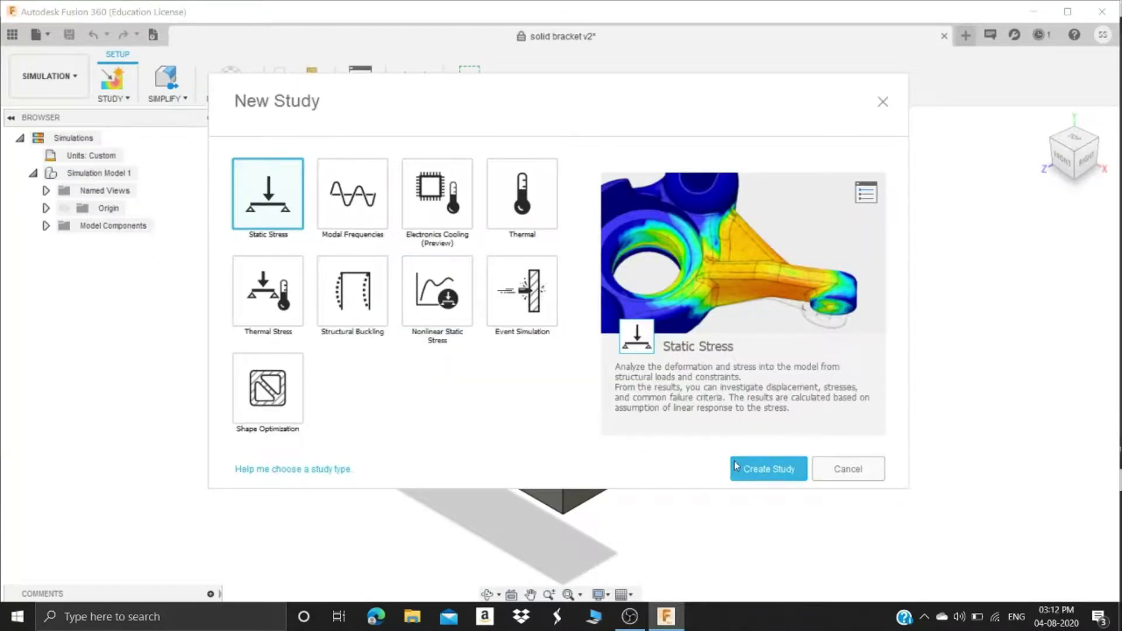
pyautogui.click(757, 471)
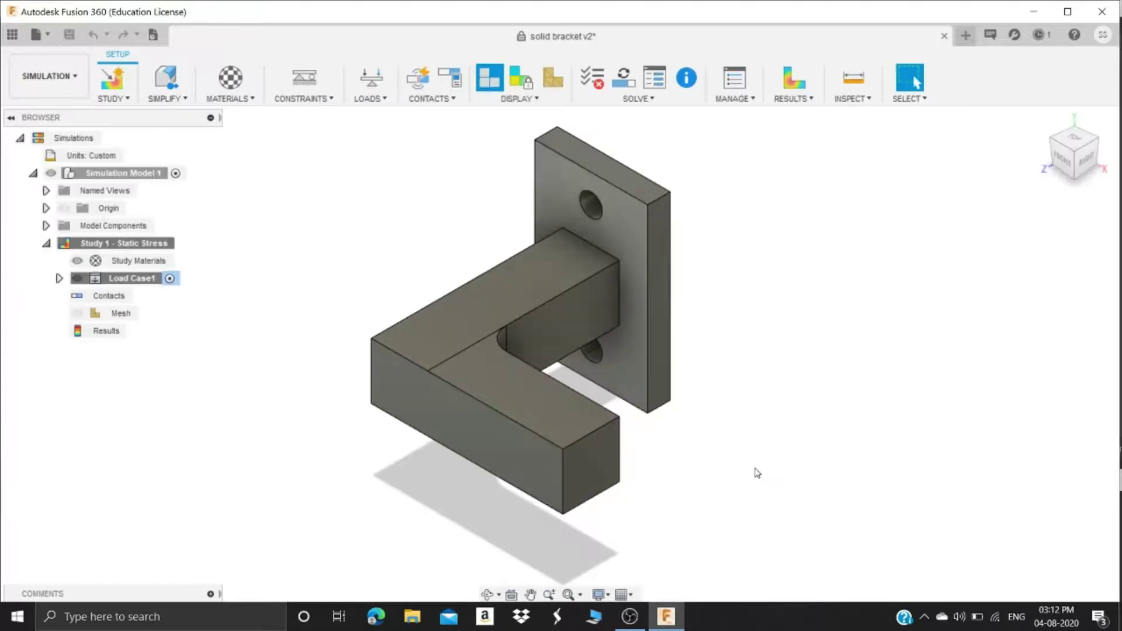
pyautogui.click(231, 97)
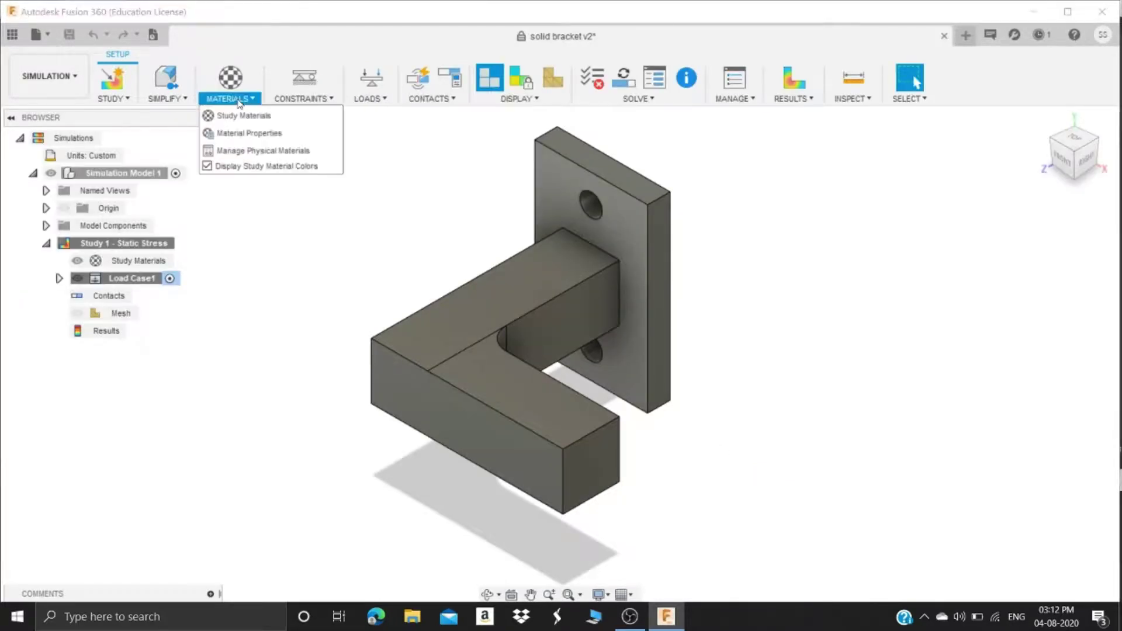
pyautogui.click(244, 116)
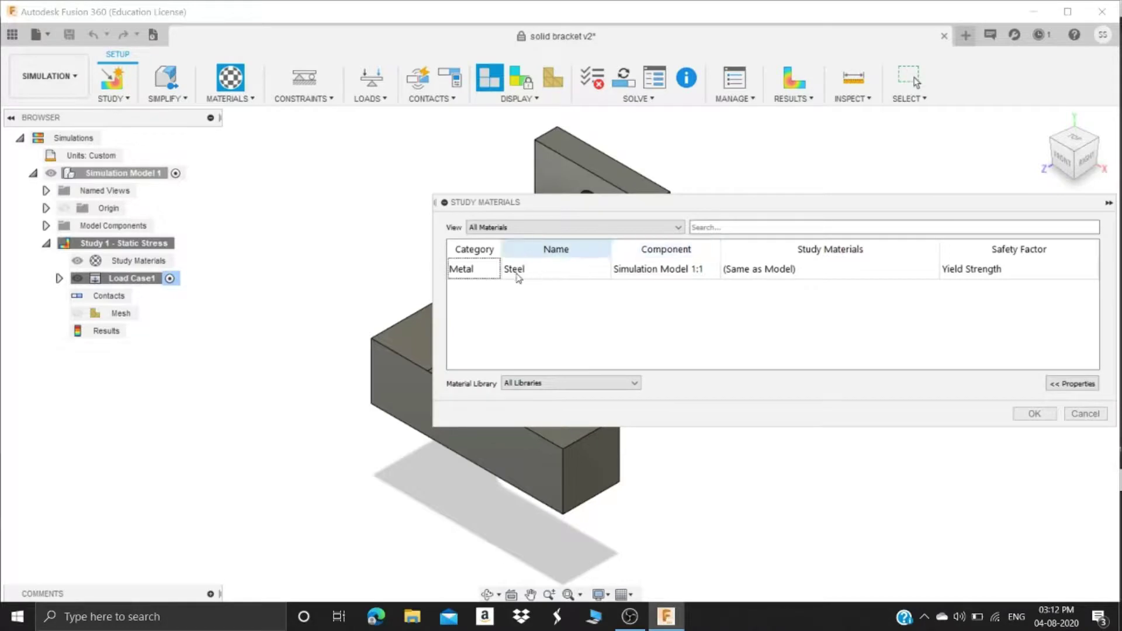
pyautogui.click(1030, 414)
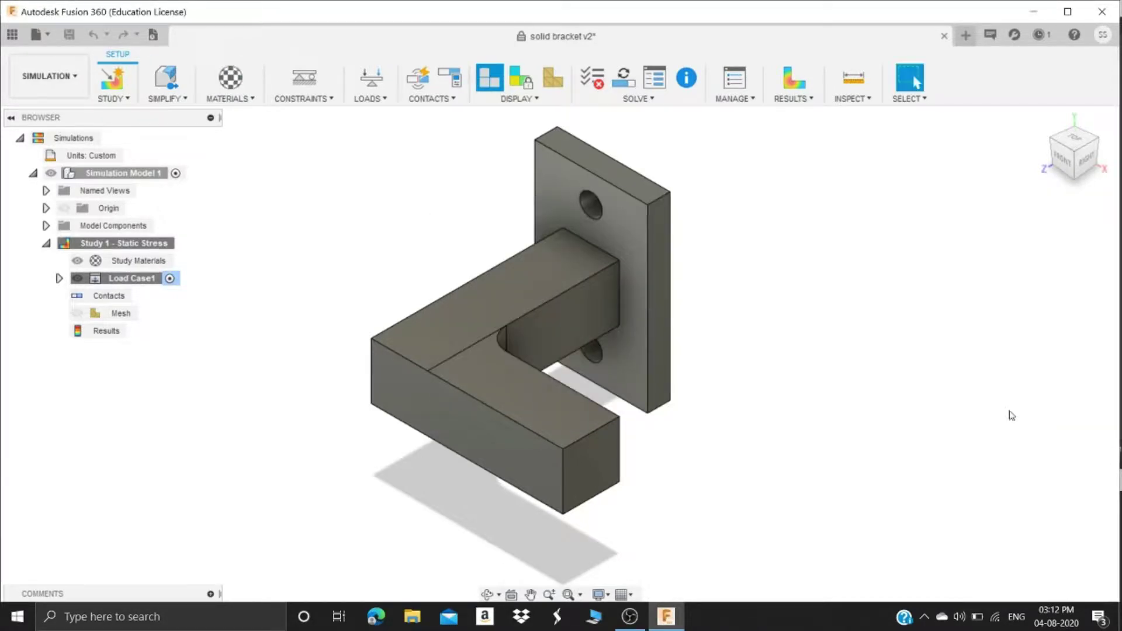
# Add a Fixed constraint on the inner cylinder faces of the upper and lower plate holes
pyautogui.click(287, 100)
pyautogui.click(300, 115)
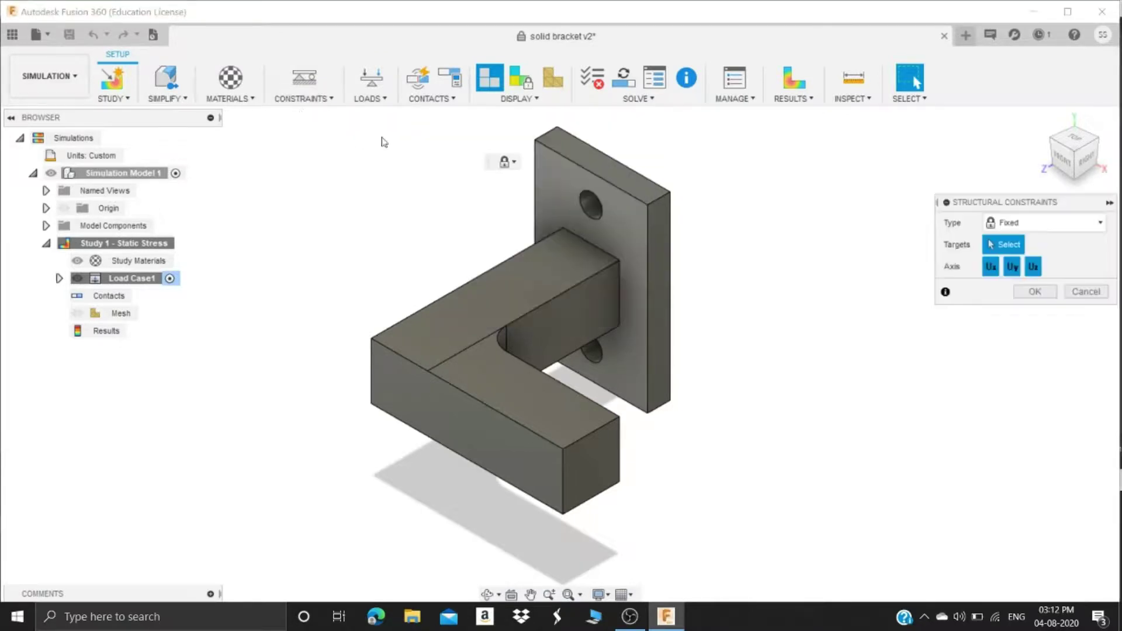
pyautogui.click(594, 200)
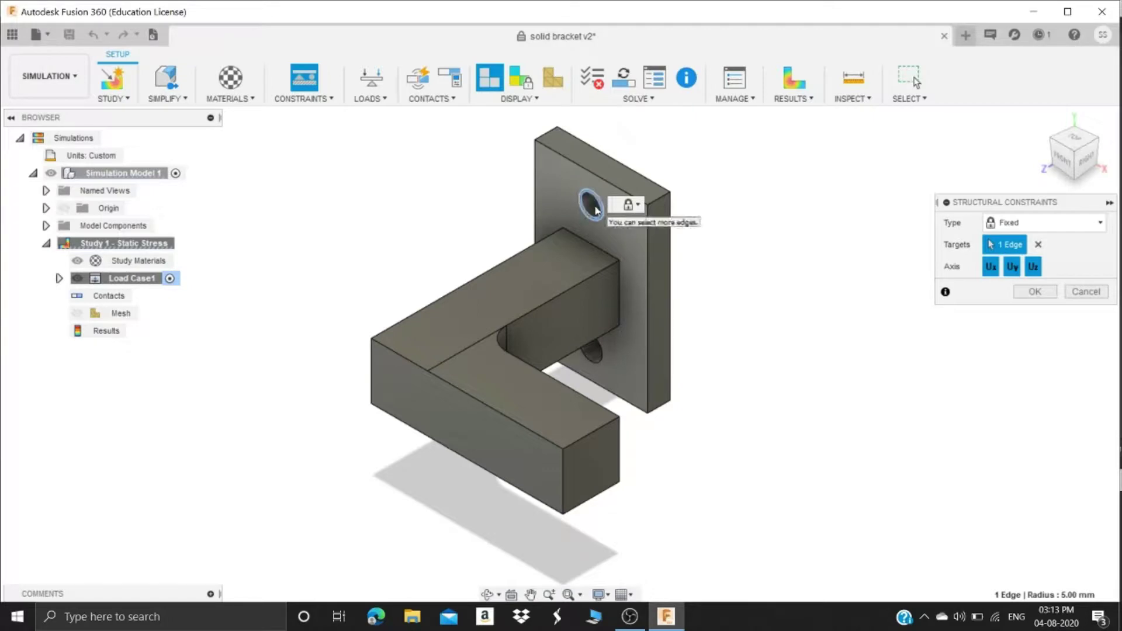
pyautogui.click(594, 209)
pyautogui.click(594, 210)
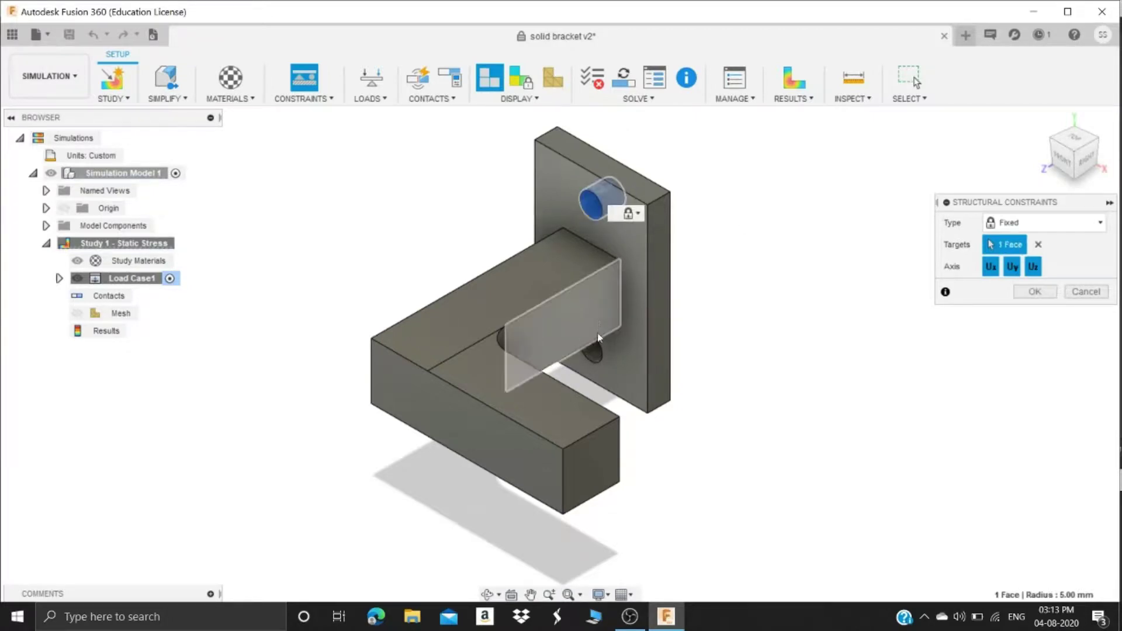
pyautogui.click(596, 357)
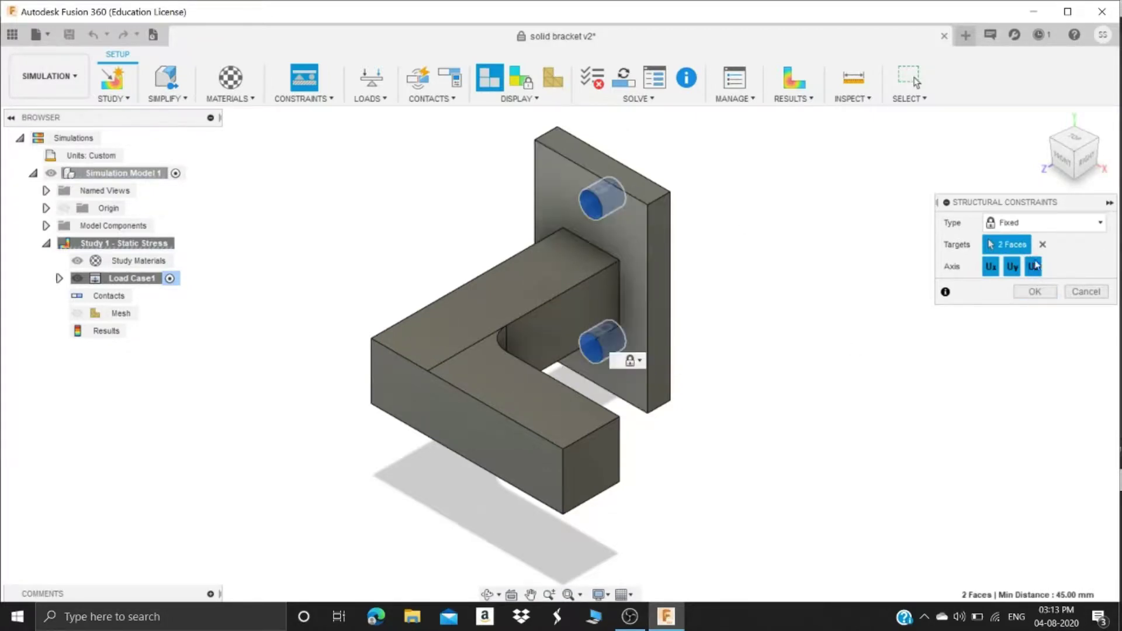
pyautogui.click(1033, 291)
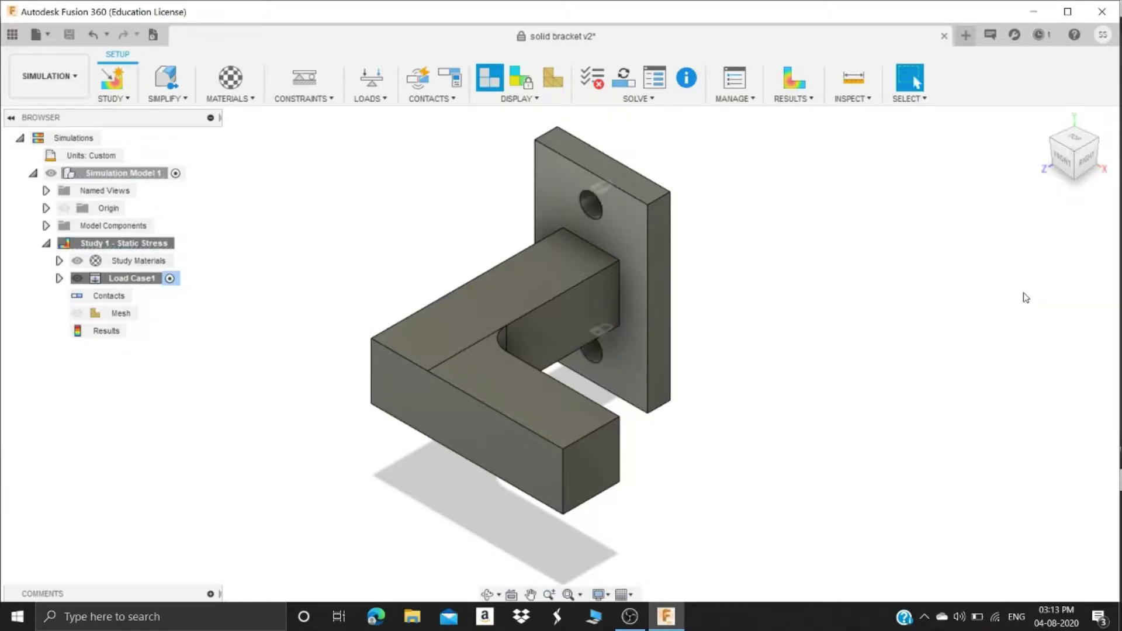
# Add a 1000 N Force load on the horizontal arm's top face
pyautogui.click(366, 99)
pyautogui.click(378, 117)
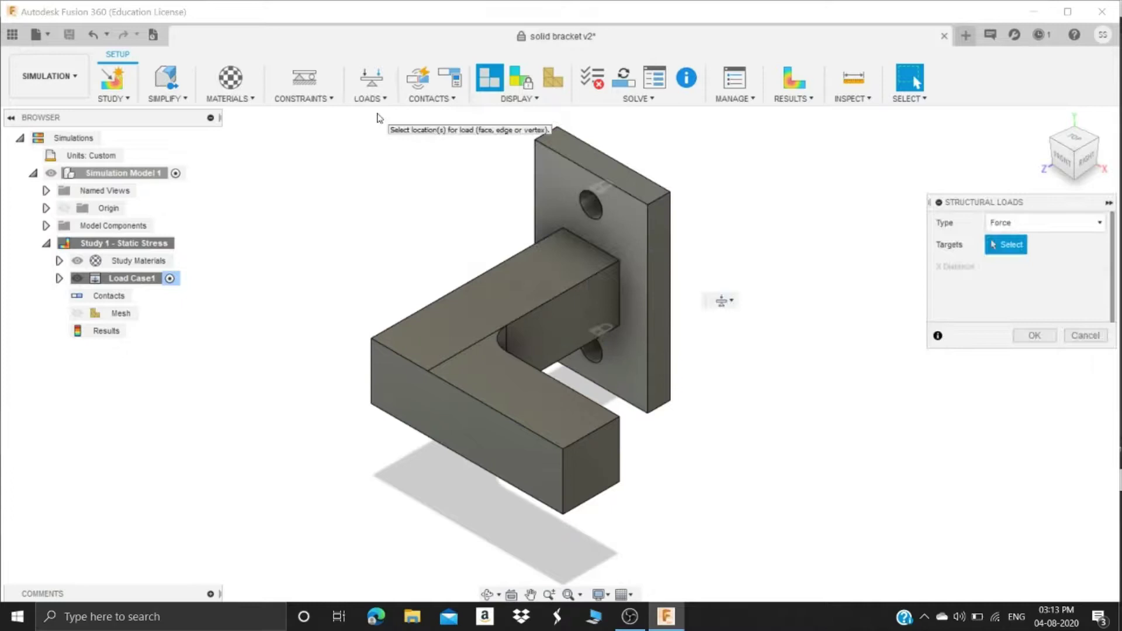
pyautogui.click(528, 383)
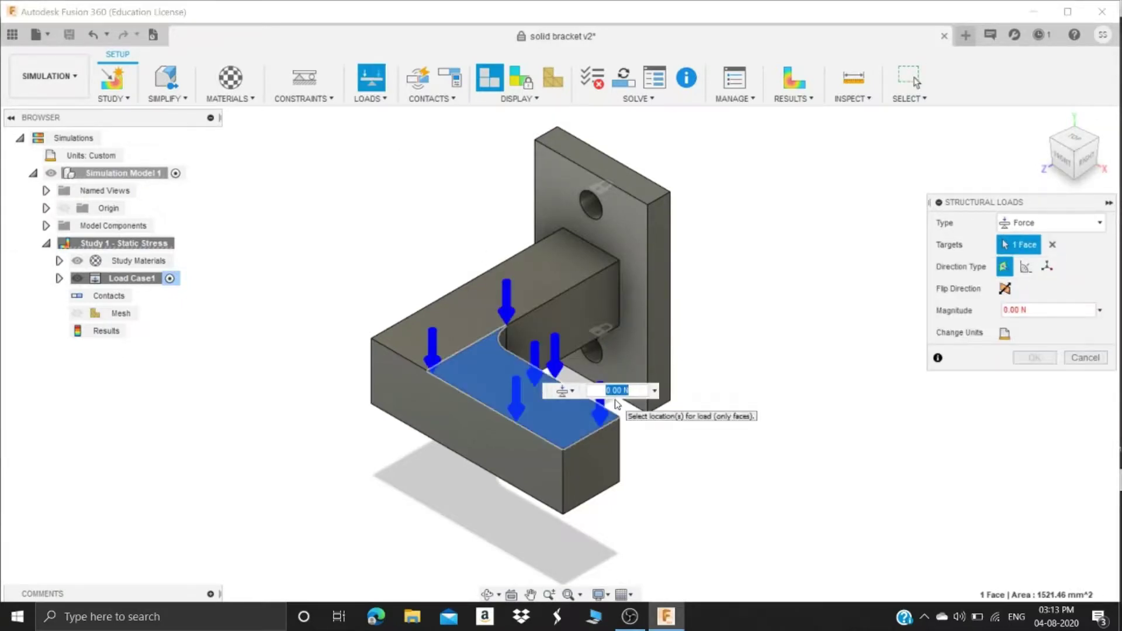
pyautogui.write('1000')
pyautogui.click(1033, 359)
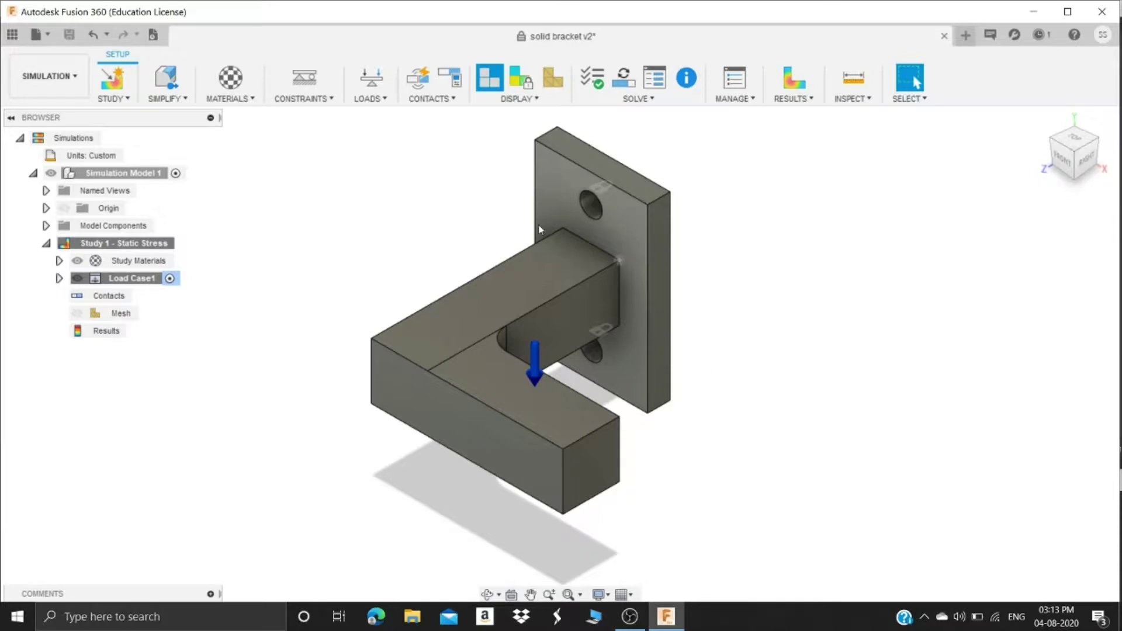
# Run the Pre-check to confirm the study is ready to solve
pyautogui.click(432, 98)
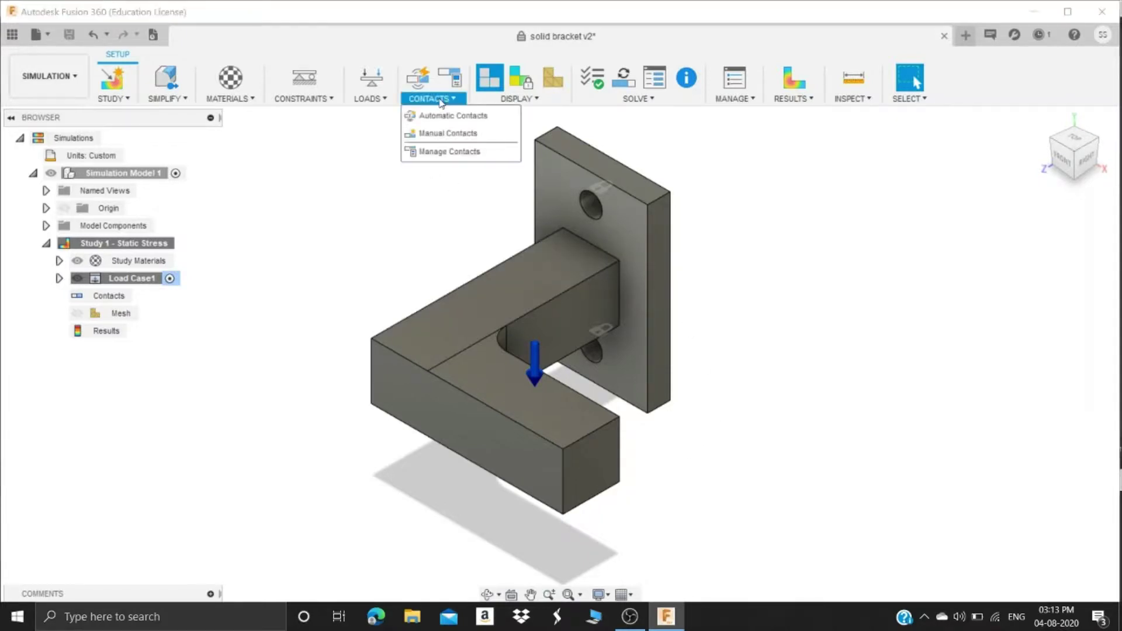
pyautogui.click(613, 104)
pyautogui.click(615, 117)
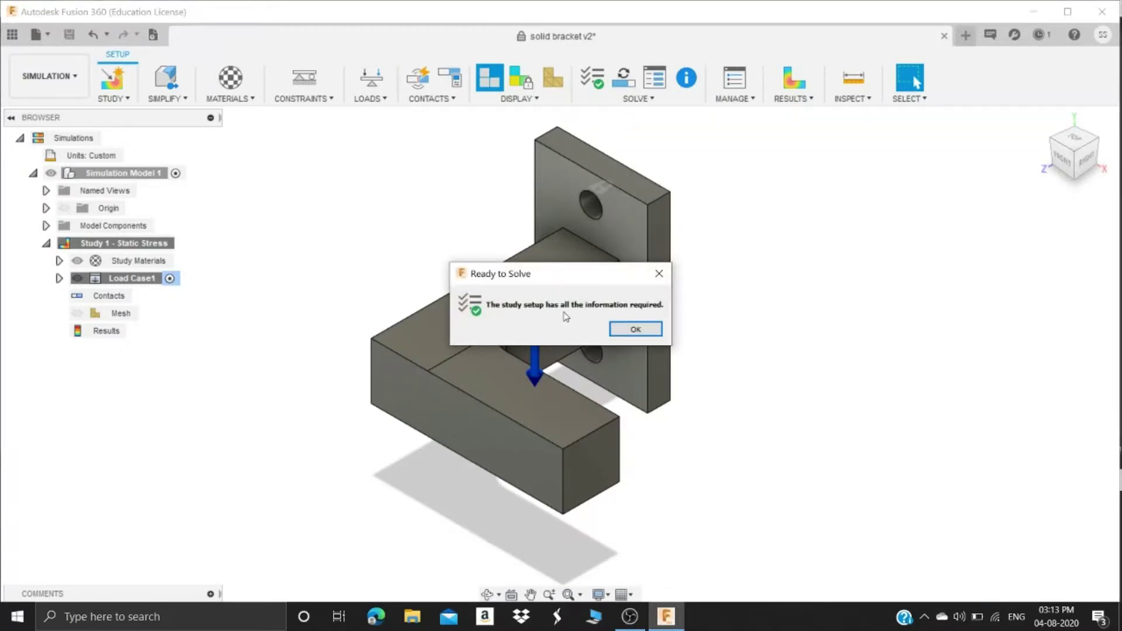
pyautogui.click(630, 327)
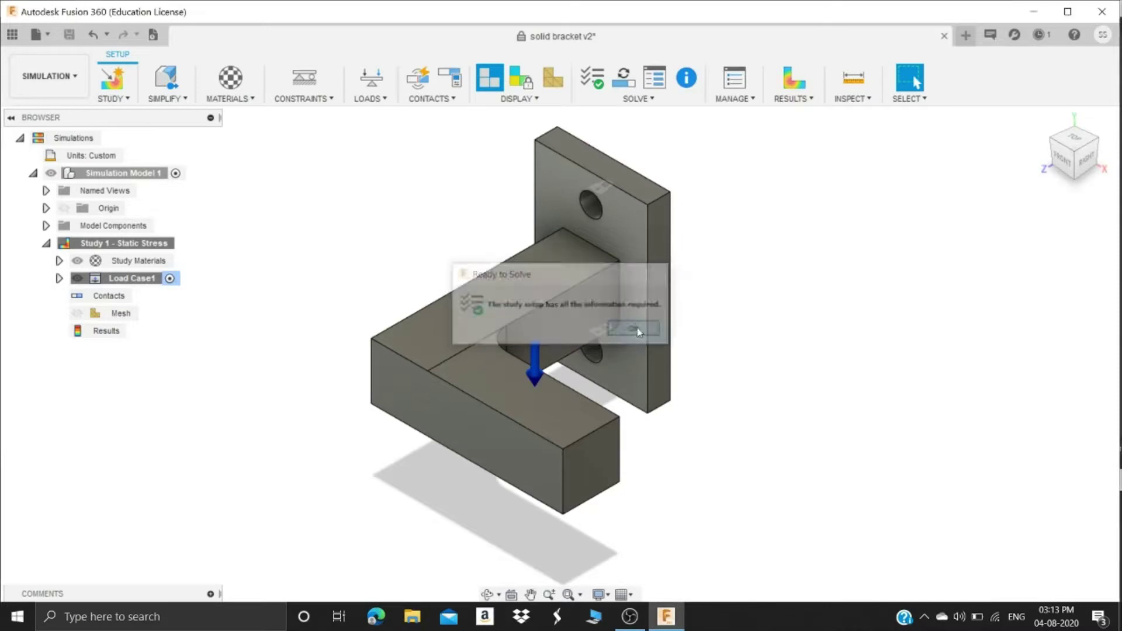
# Start solving the study locally
pyautogui.click(654, 100)
pyautogui.click(638, 135)
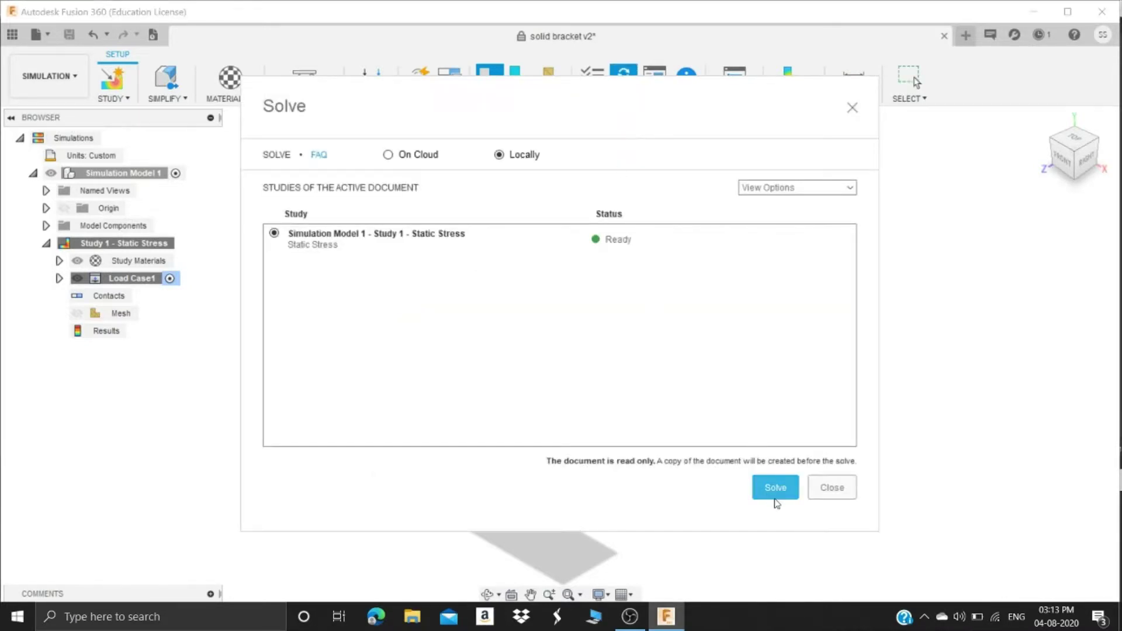
pyautogui.click(775, 498)
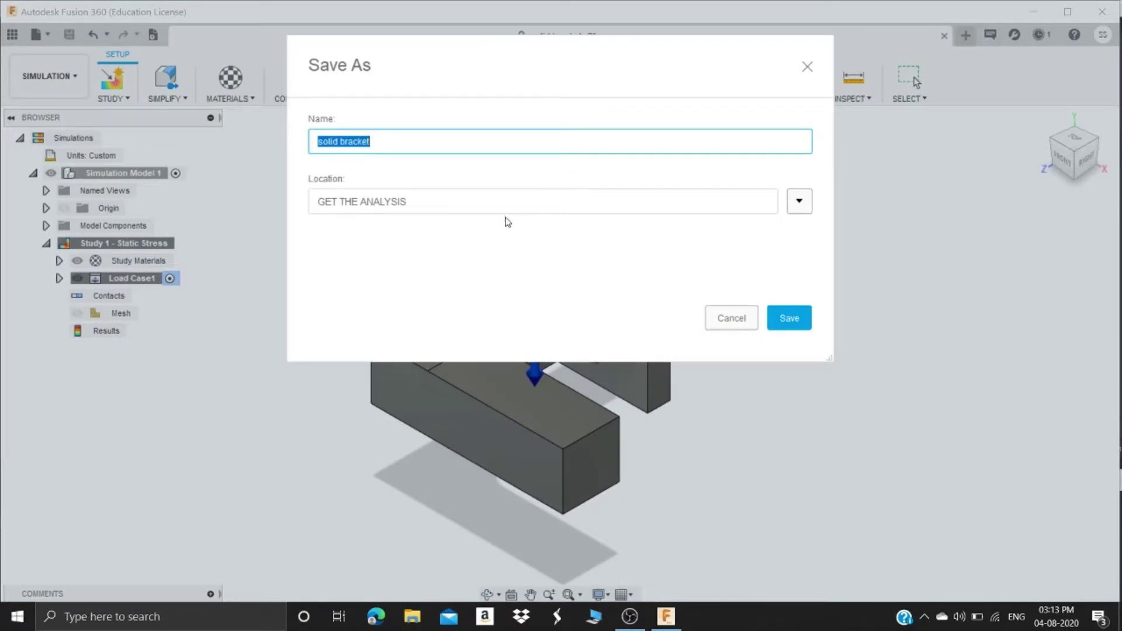
# Save the design as 'solid bracket' so the solve finishes and shows safety factor results
pyautogui.click(789, 318)
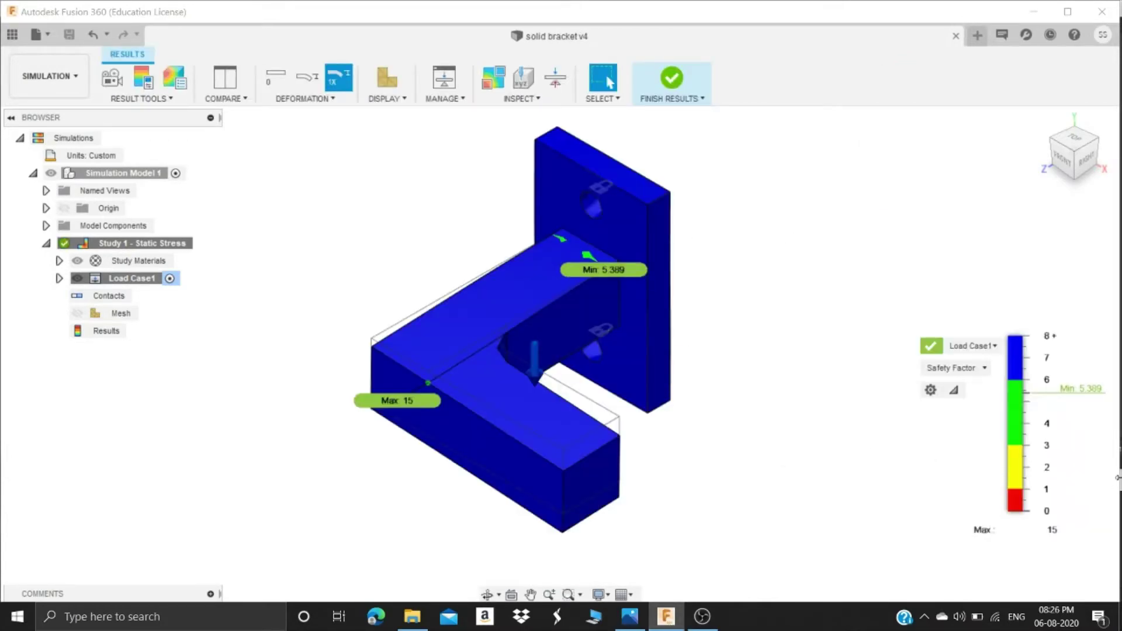
pyautogui.moveTo(1014, 421)
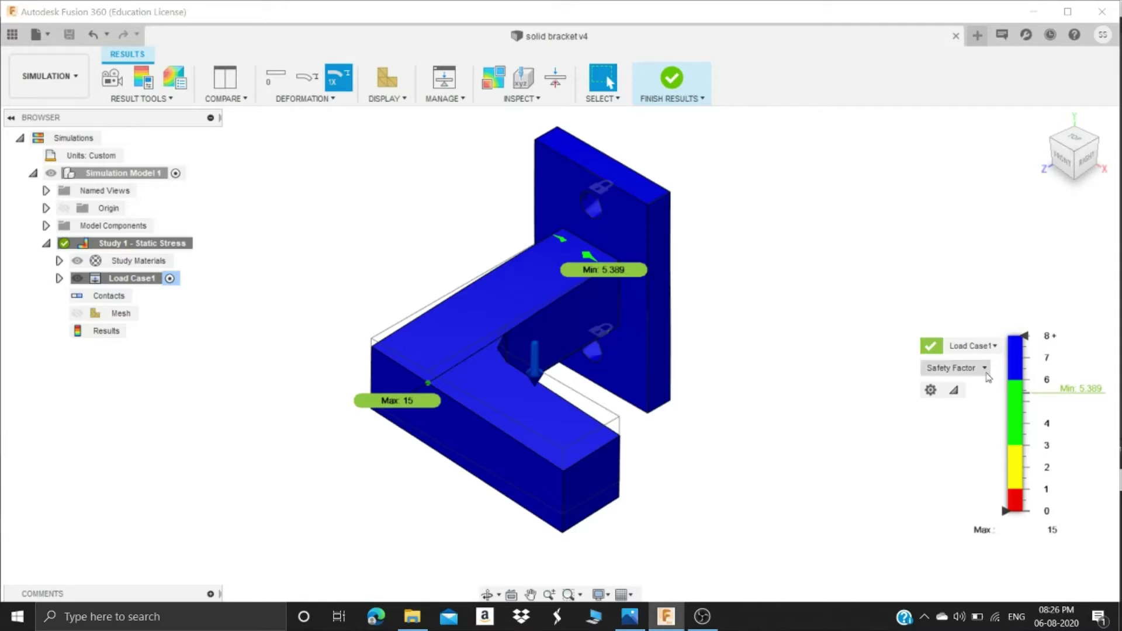
# Switch the results plot through Stress, Displacement and Reaction Force, ending on Strain
pyautogui.click(984, 368)
pyautogui.click(943, 401)
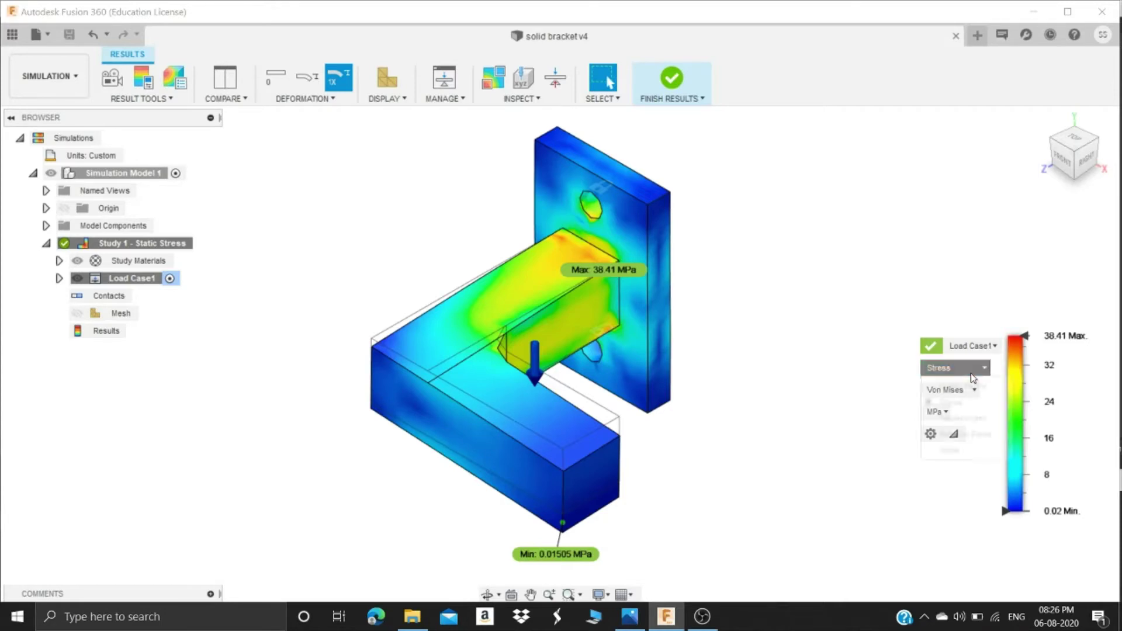
pyautogui.click(959, 368)
pyautogui.click(969, 417)
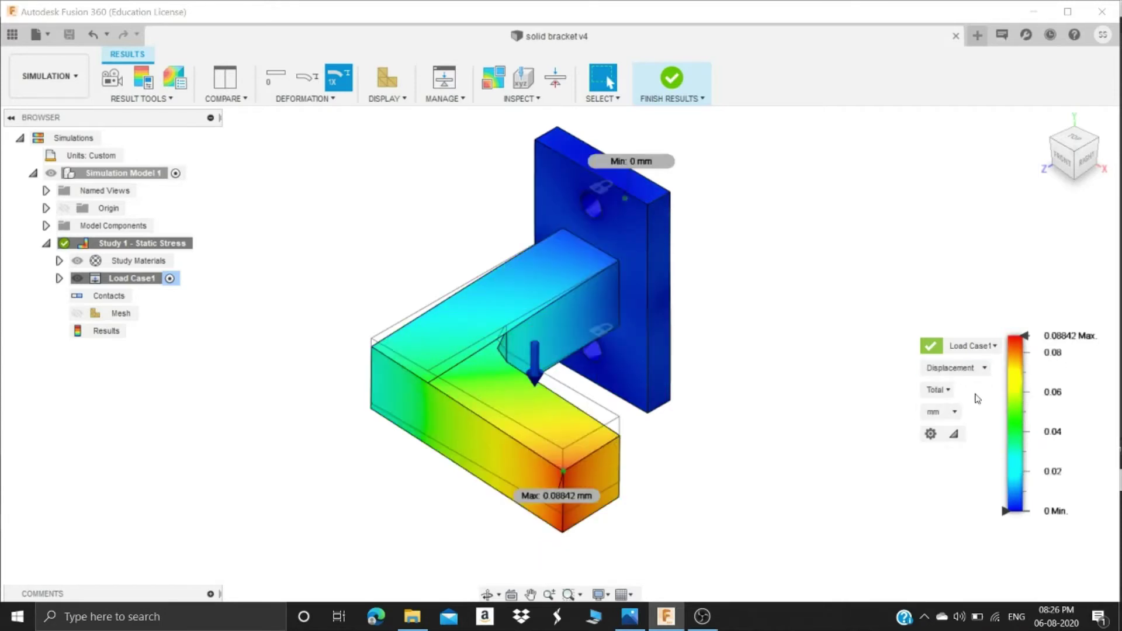
pyautogui.click(970, 368)
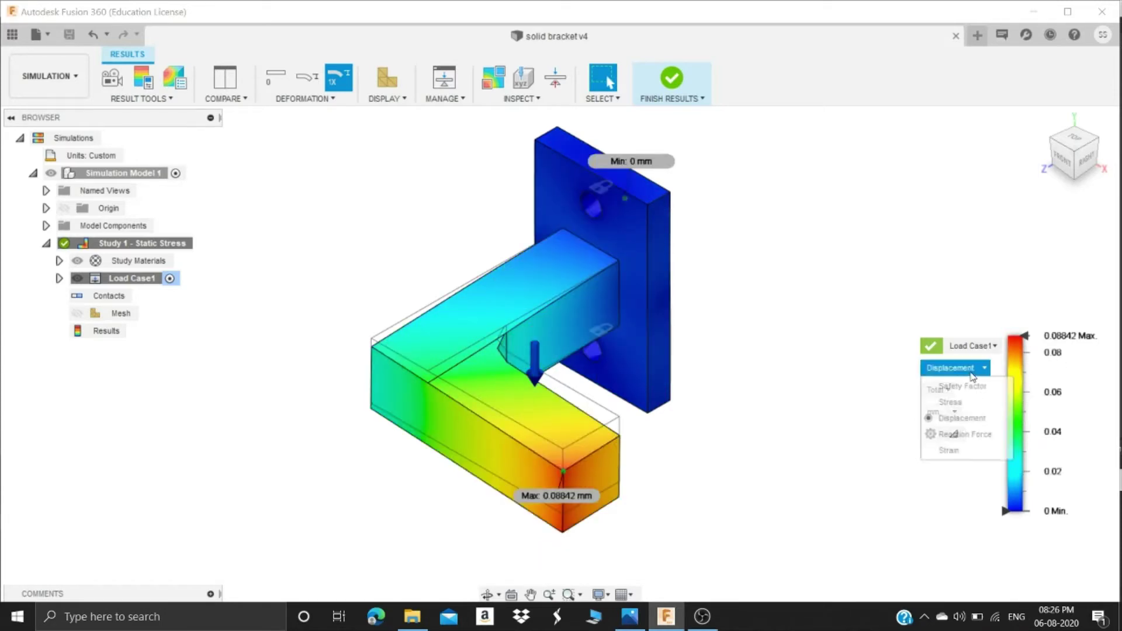
pyautogui.click(972, 436)
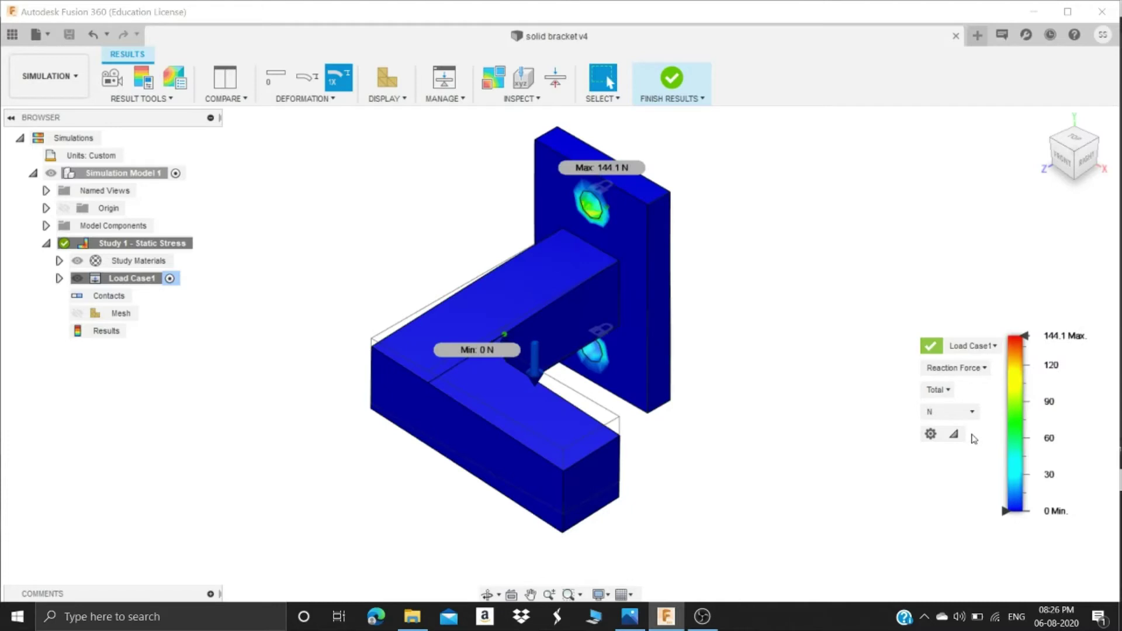
pyautogui.click(959, 367)
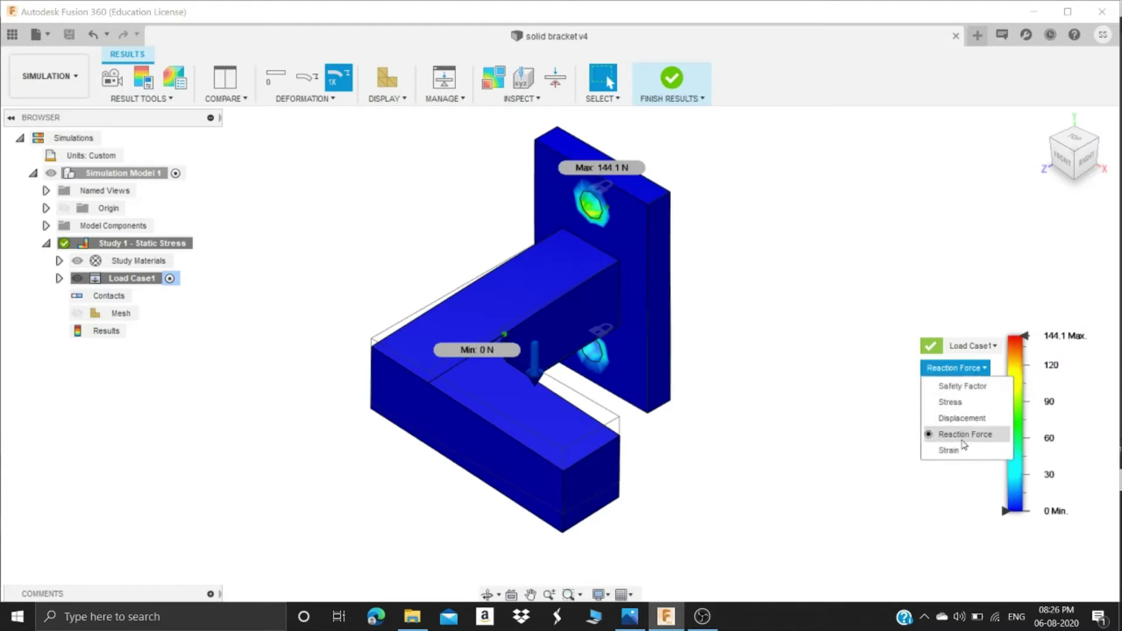
pyautogui.click(943, 520)
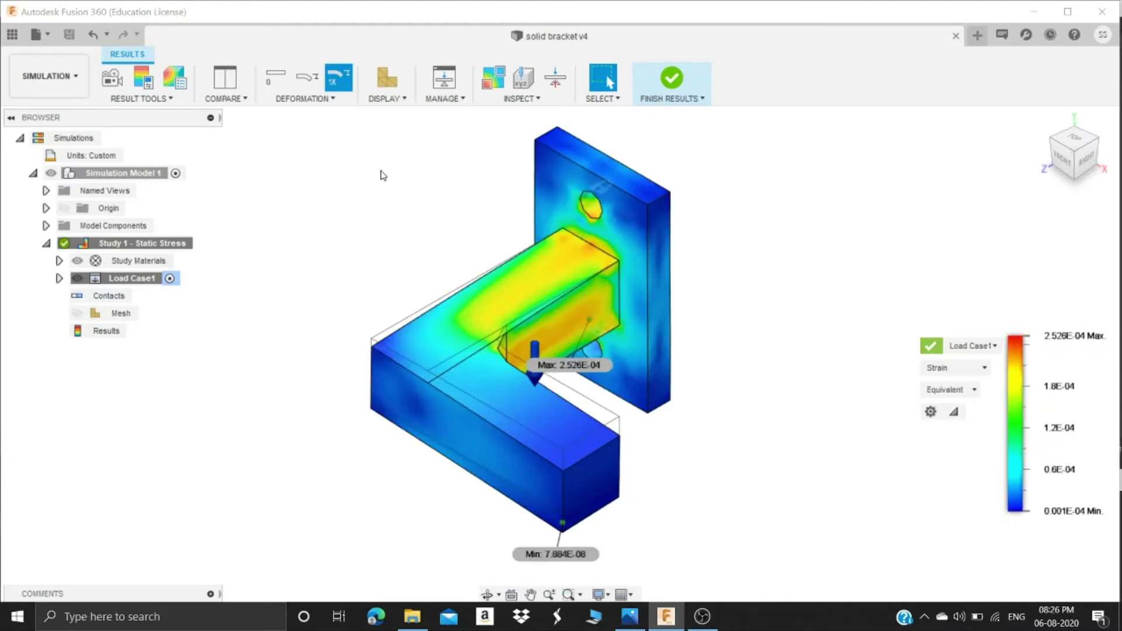